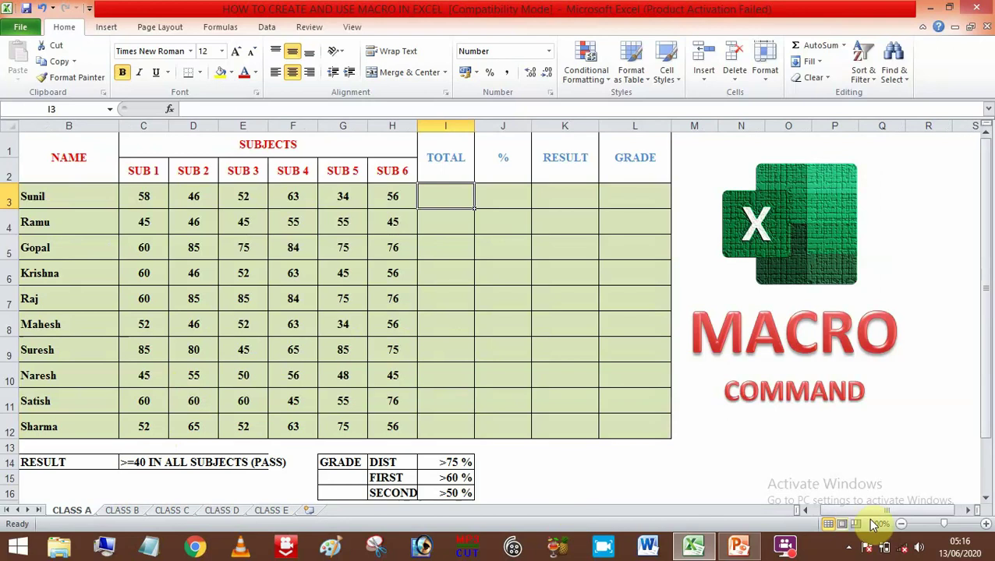
Step: Review the marks tables on the CLASS A through CLASS E sheets, ending on CLASS A
{"action": "left_click_drag", "start_coordinate": [855, 511], "coordinate": [788, 519]}
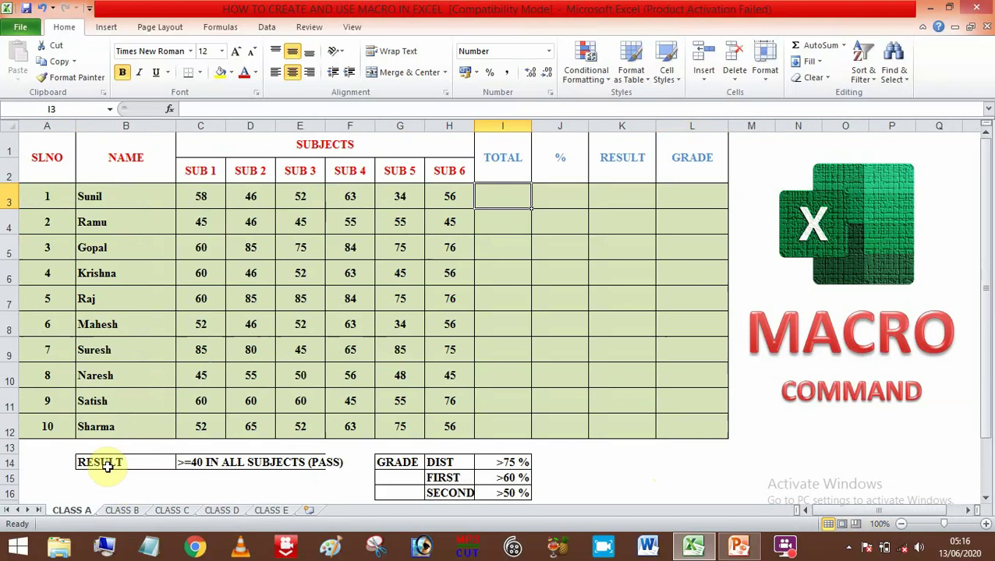
{"action": "left_click", "coordinate": [117, 510]}
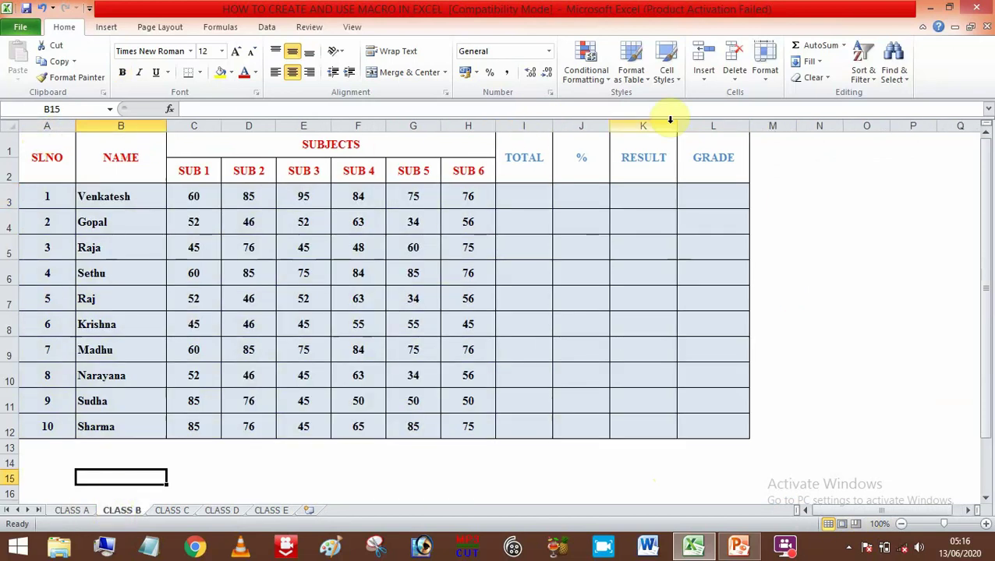
{"action": "left_click", "coordinate": [173, 512]}
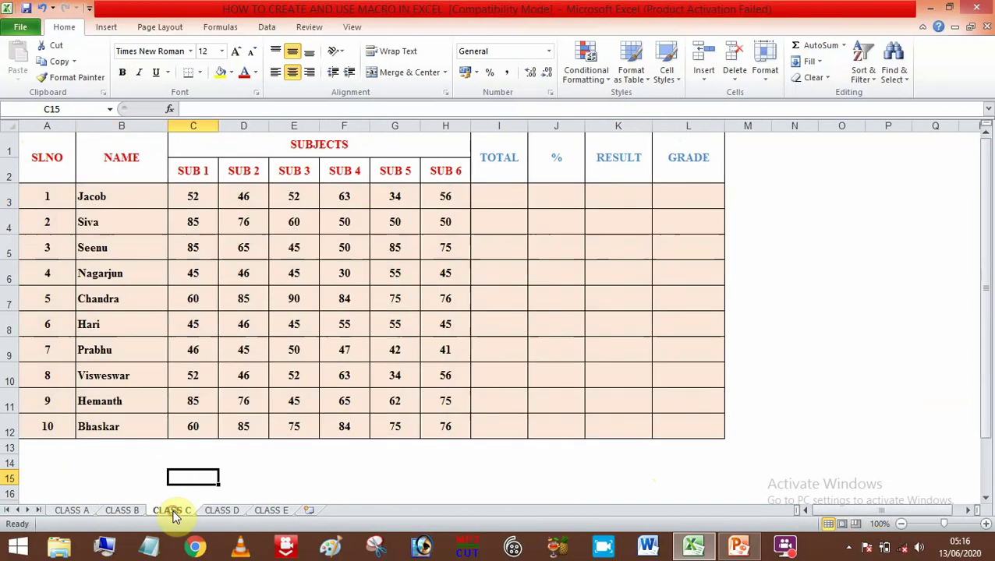
{"action": "left_click", "coordinate": [229, 511]}
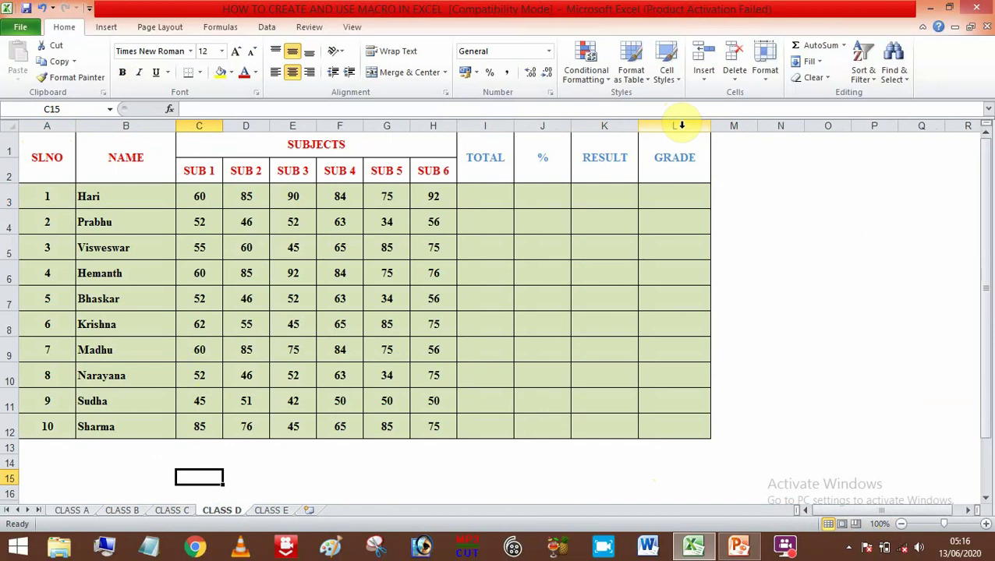
{"action": "left_click", "coordinate": [272, 513]}
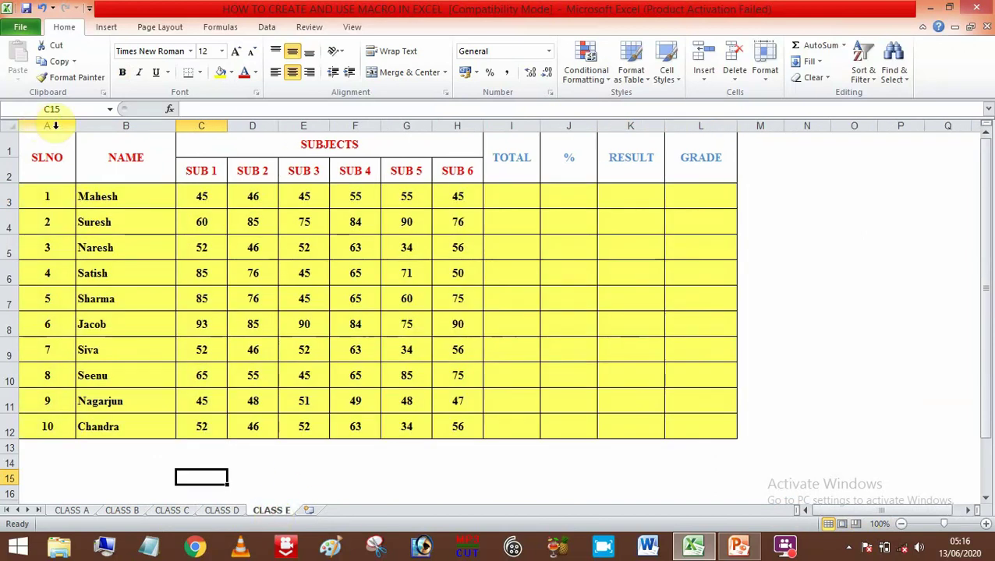
{"action": "left_click", "coordinate": [74, 511]}
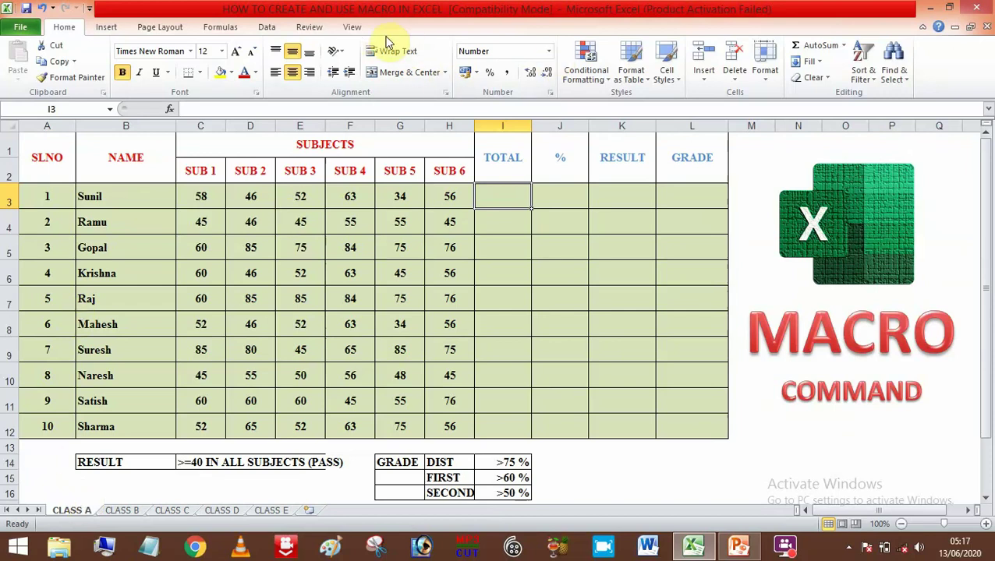
Step: Look over the available macro commands without choosing one
{"action": "left_click", "coordinate": [352, 28]}
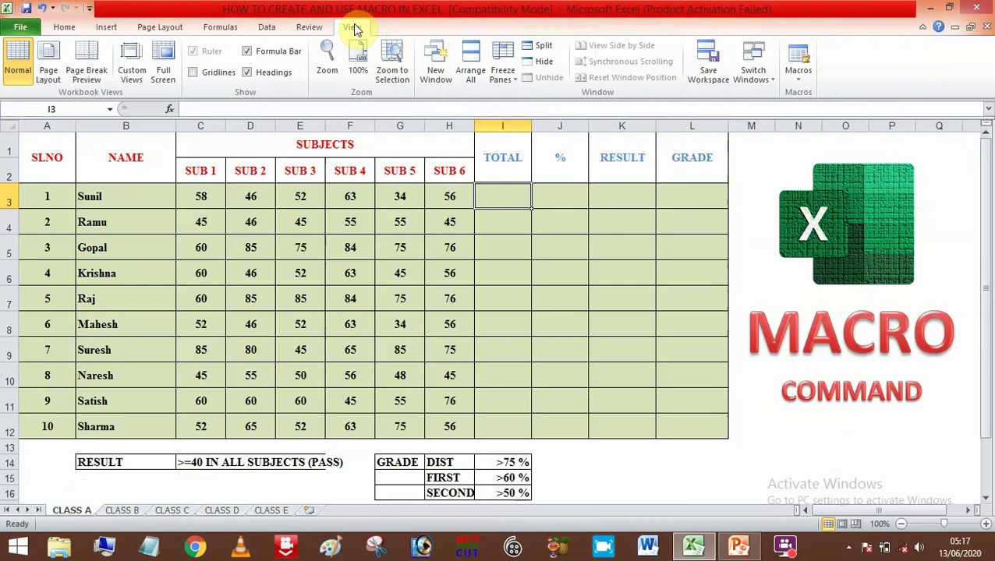
{"action": "left_click", "coordinate": [798, 78]}
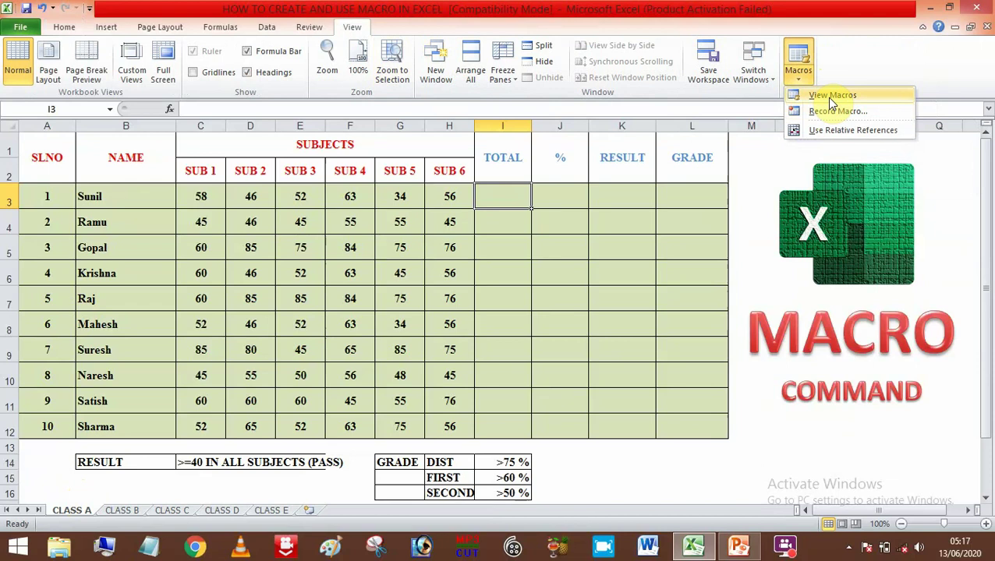
{"action": "left_click", "coordinate": [861, 62]}
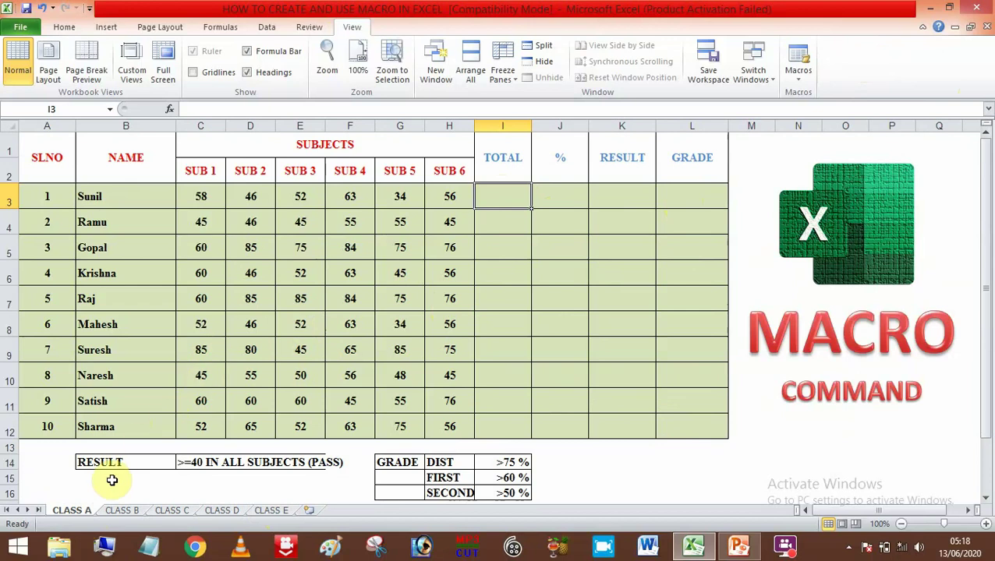
Step: Compare the table layouts on the CLASS B and CLASS C sheets with CLASS A, and return to CLASS A
{"action": "left_click", "coordinate": [126, 510]}
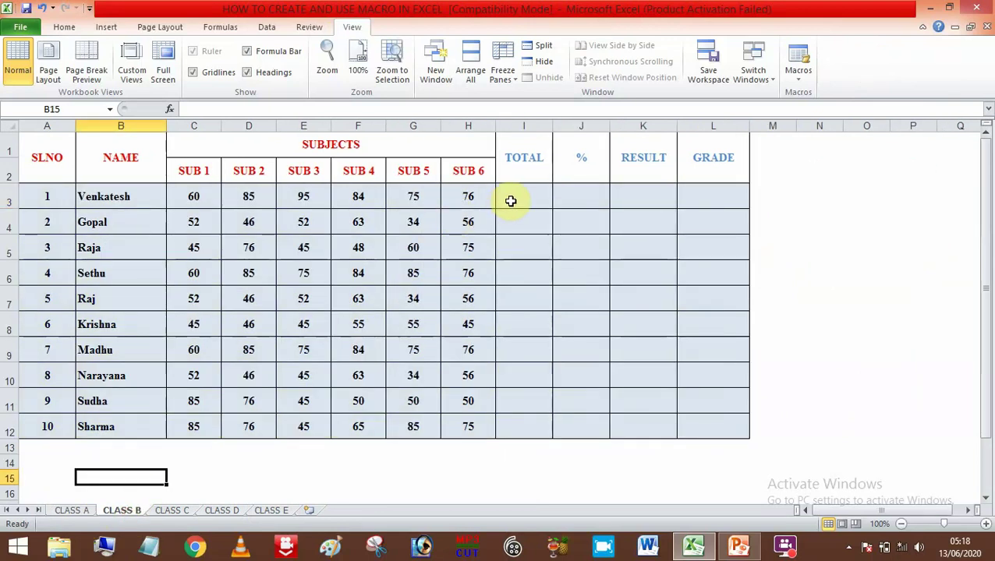
{"action": "left_click", "coordinate": [77, 510]}
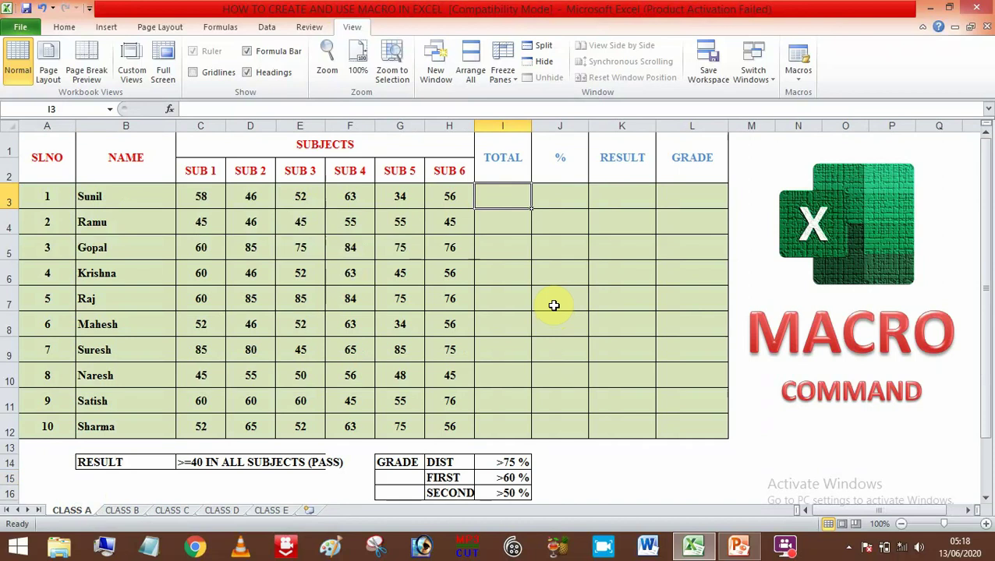
{"action": "left_click", "coordinate": [125, 510]}
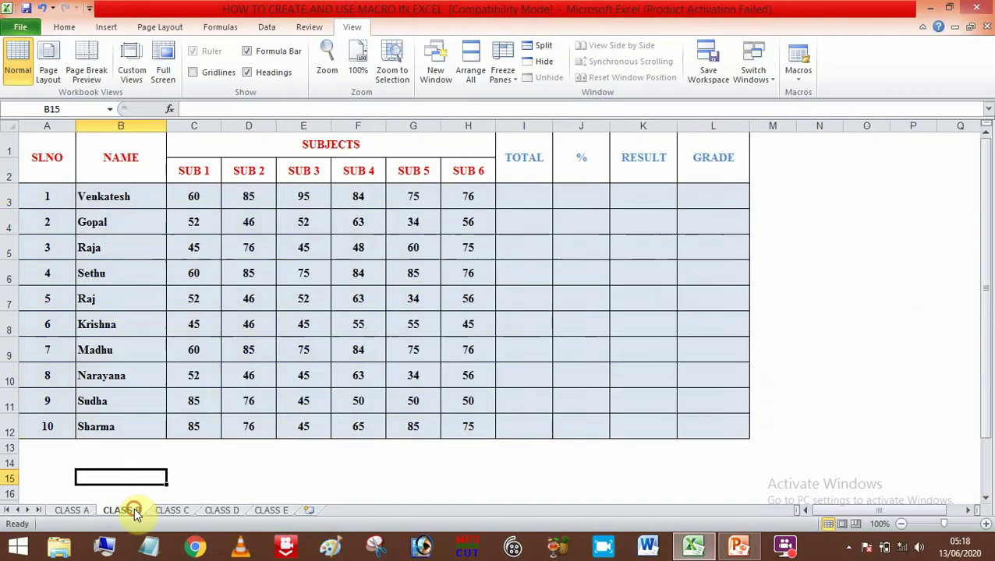
{"action": "left_click", "coordinate": [173, 509]}
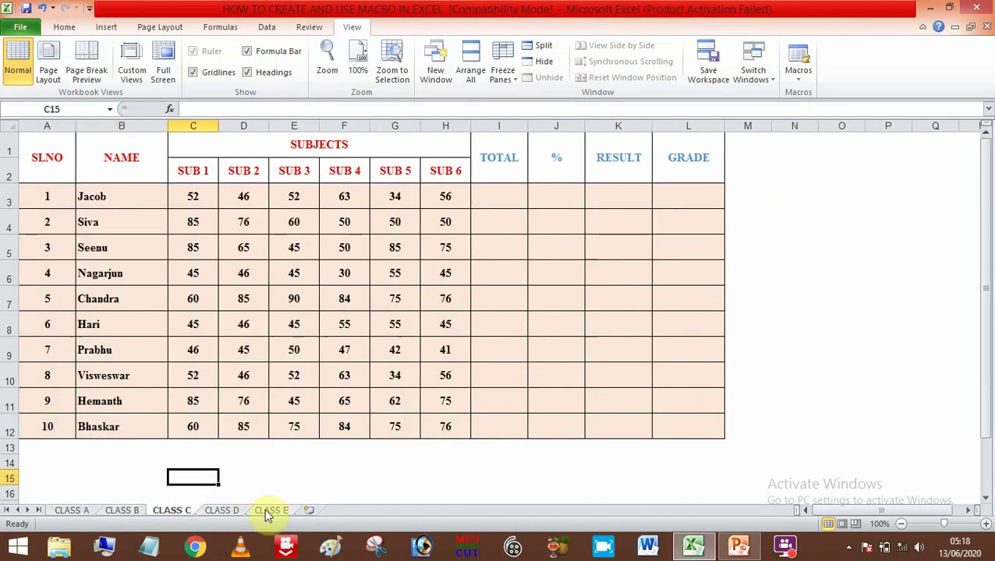
{"action": "left_click", "coordinate": [74, 511]}
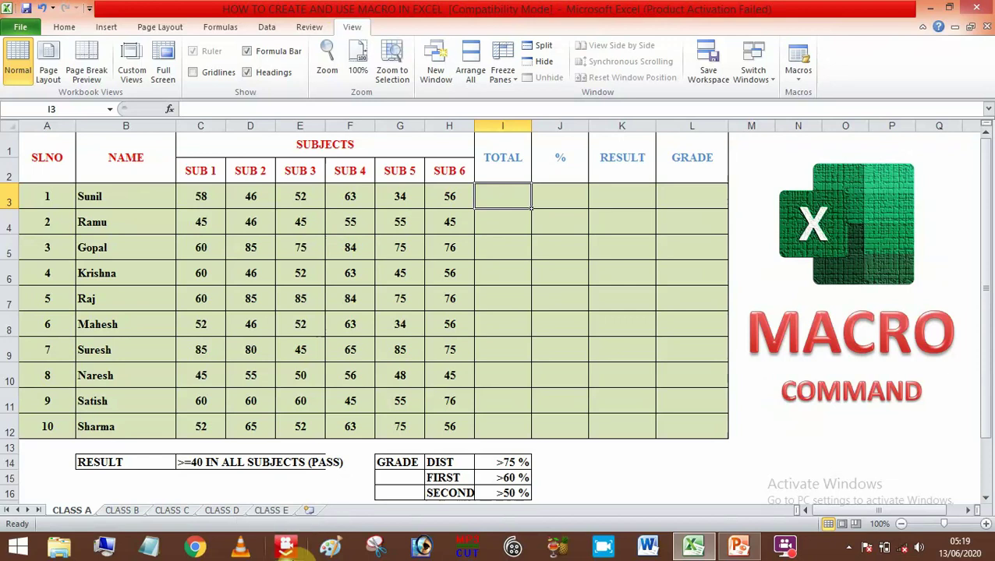
Step: Set up a new macro recording and name the macro MARKSMEMO
{"action": "left_click", "coordinate": [801, 78]}
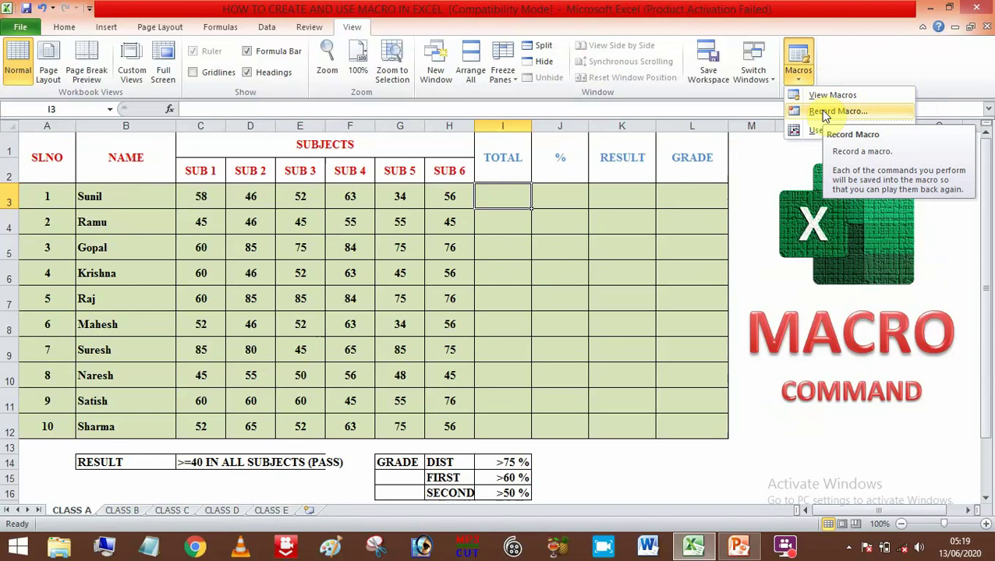
{"action": "left_click", "coordinate": [826, 112]}
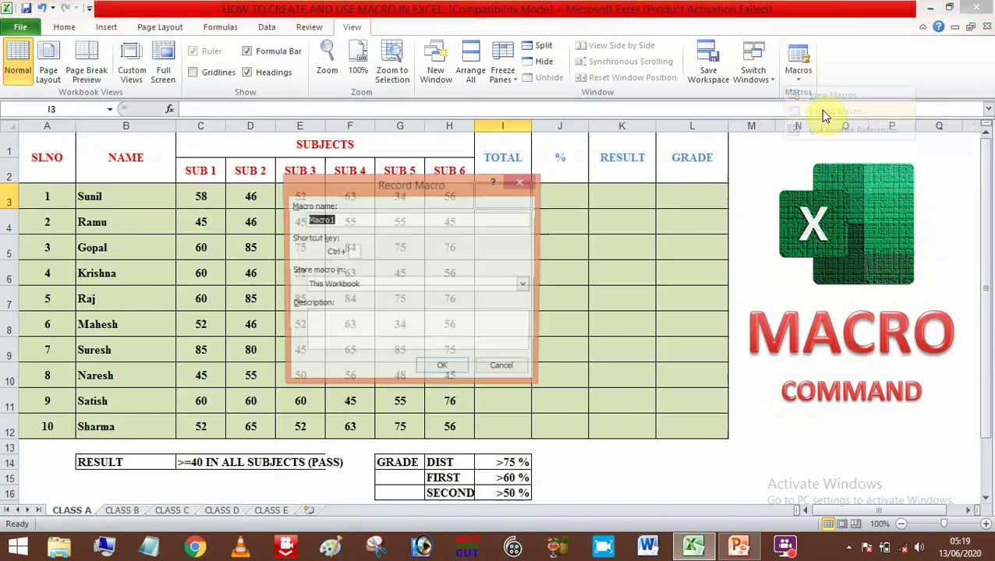
{"action": "left_click_drag", "start_coordinate": [362, 190], "coordinate": [159, 144]}
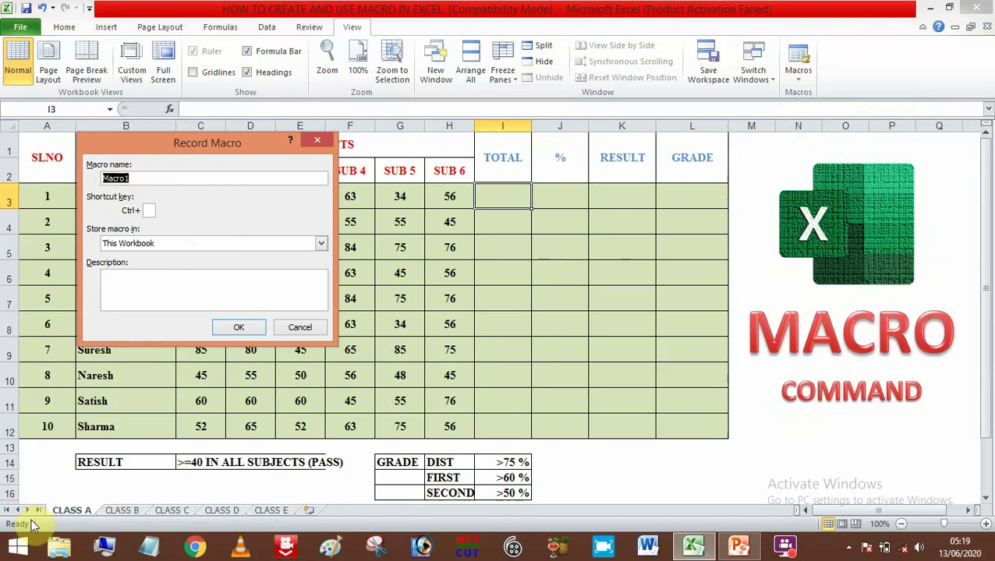
{"action": "type", "text": "MARKS"}
{"action": "key", "text": "BackSpace"}
{"action": "type", "text": "MEMO"}
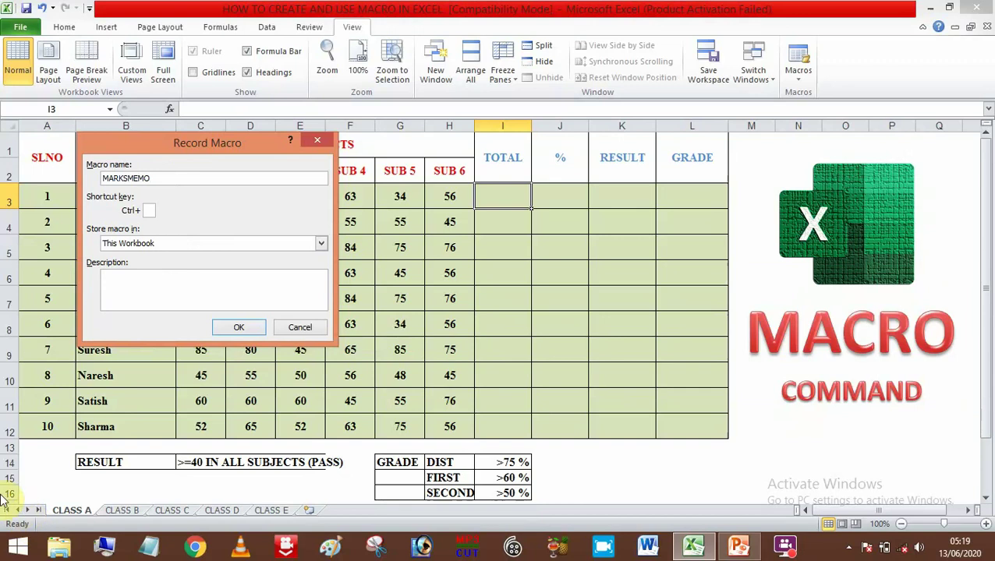
Step: Assign Ctrl+Shift+Q as the macro's shortcut, keep it stored in This Workbook, and start recording
{"action": "left_click", "coordinate": [147, 210]}
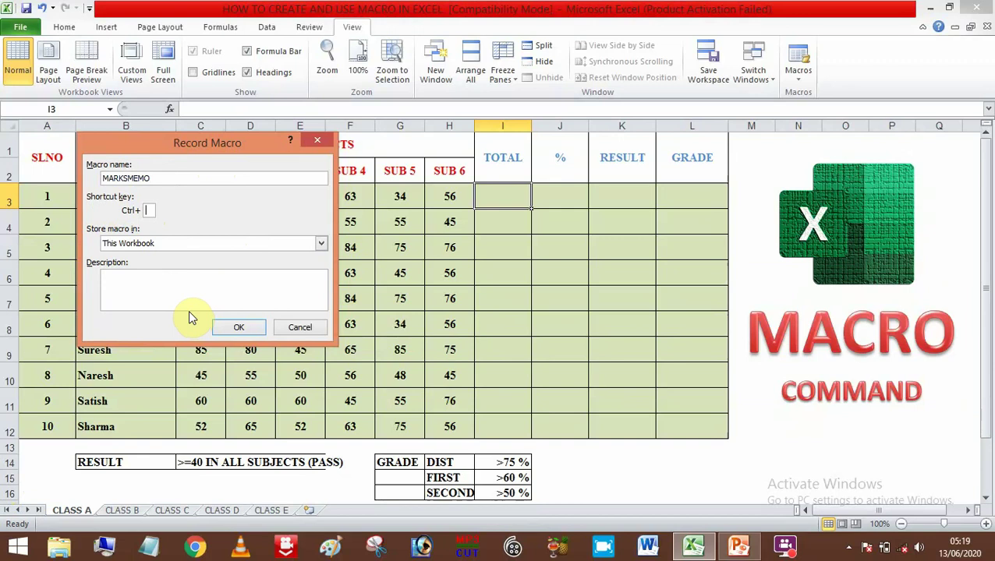
{"action": "type", "text": "s"}
{"action": "key", "text": "BackSpace"}
{"action": "type", "text": "Q"}
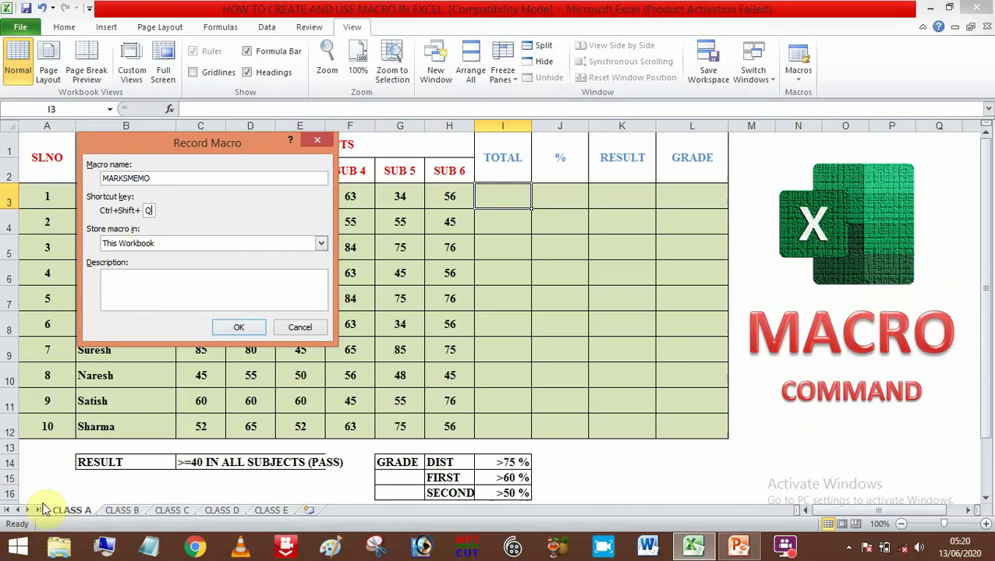
{"action": "left_click", "coordinate": [241, 329]}
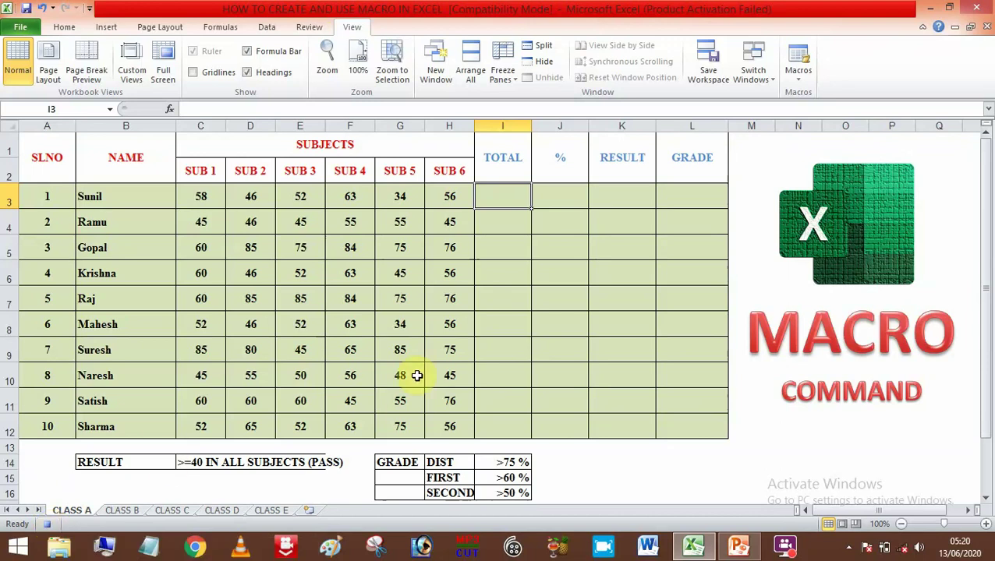
Step: Enter =SUM(C3:H3) in cell I3 to total the first student's six subject marks
{"action": "left_click", "coordinate": [514, 197]}
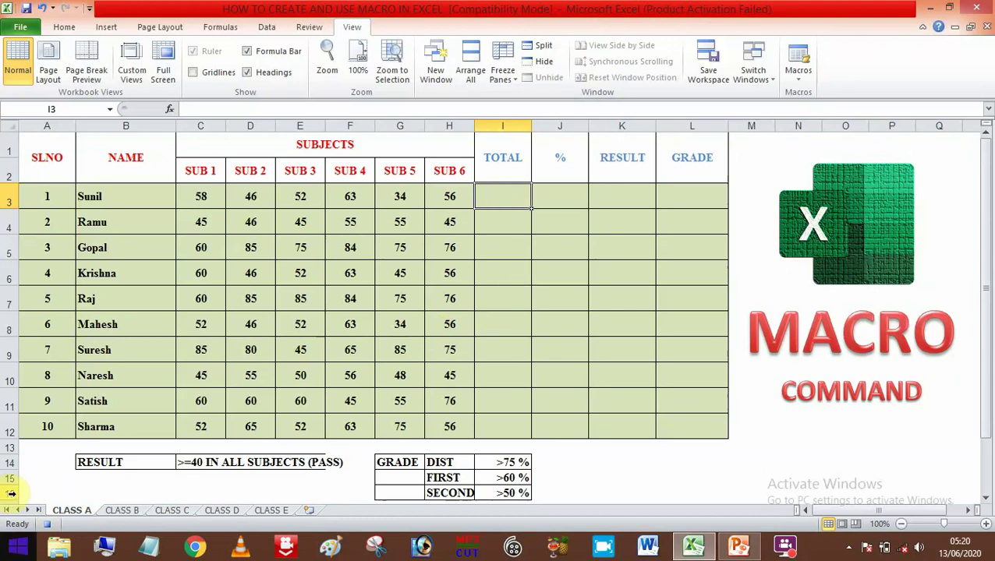
{"action": "type", "text": "="}
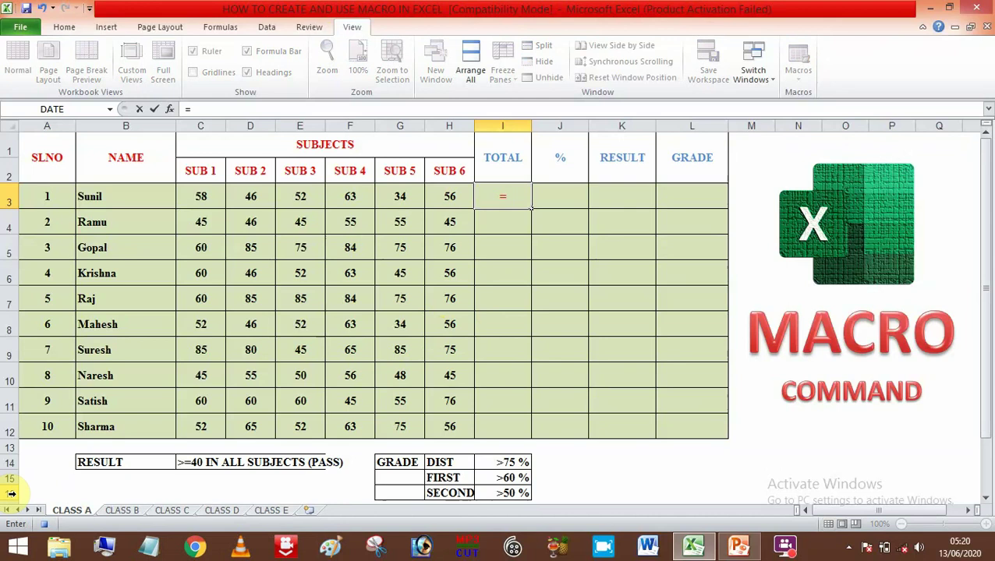
{"action": "type", "text": "IF"}
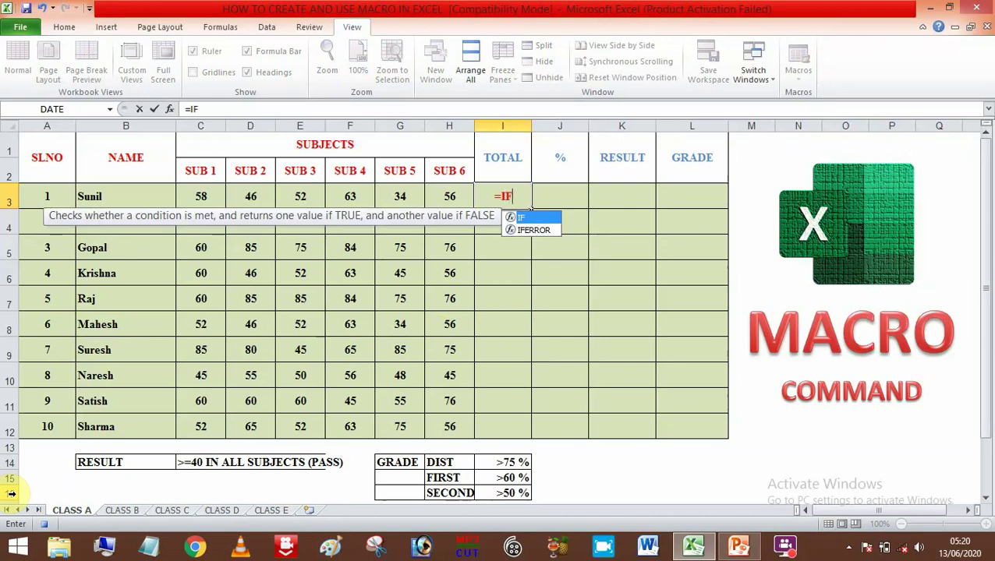
{"action": "type", "text": "("}
{"action": "key", "text": "BackSpace"}
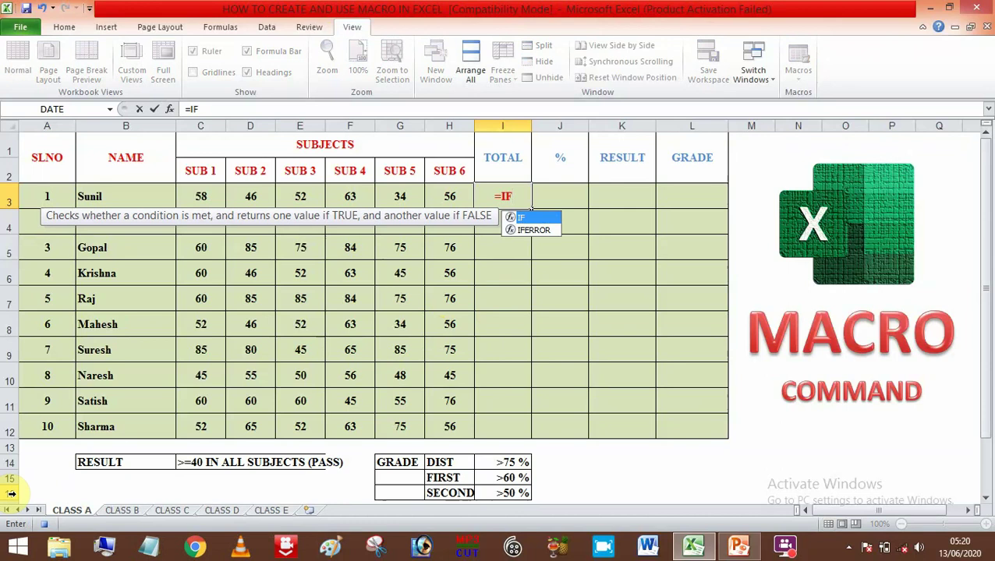
{"action": "key", "text": "BackSpace"}
{"action": "key", "text": "BackSpace"}
{"action": "type", "text": "SUM"}
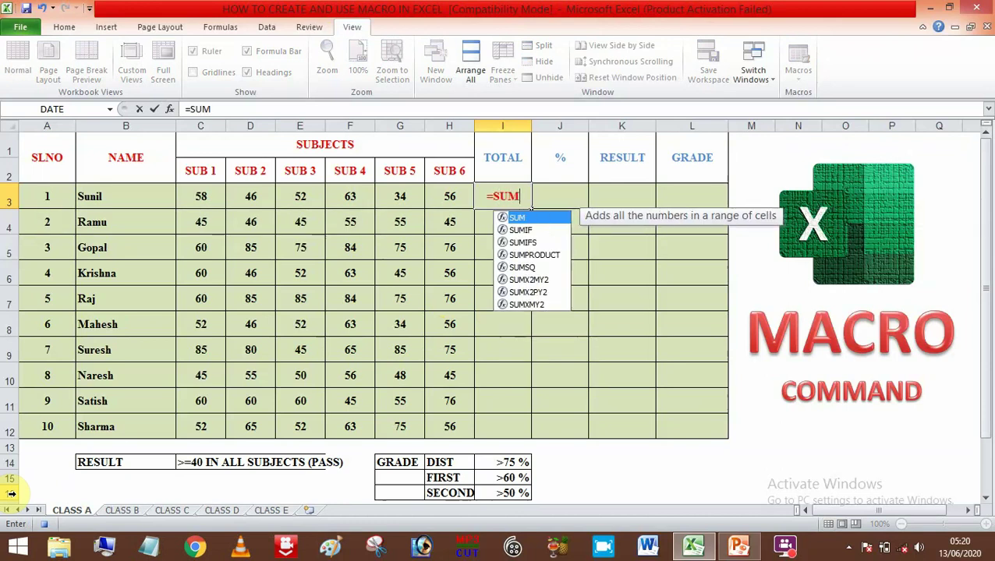
{"action": "type", "text": "("}
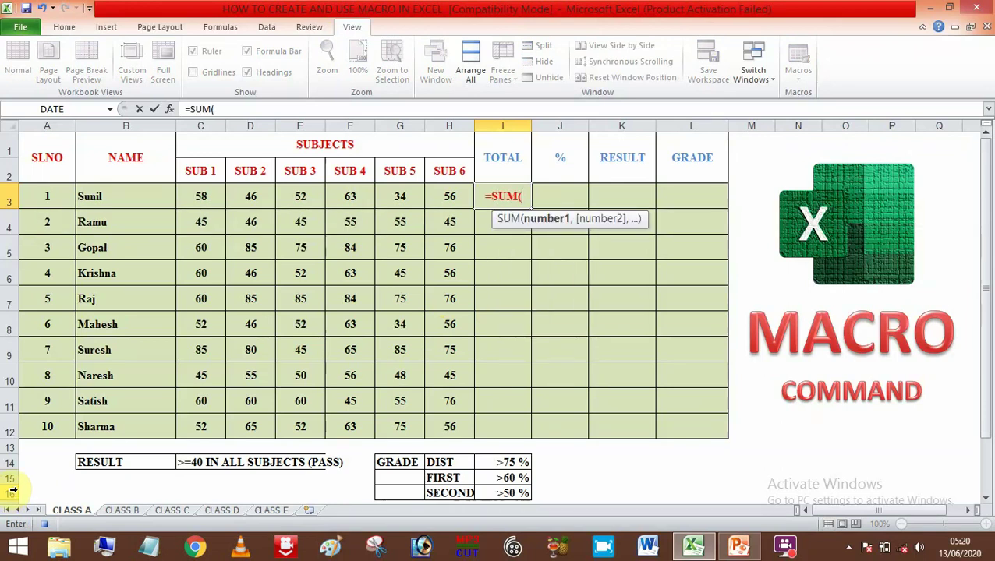
{"action": "left_click", "coordinate": [191, 196]}
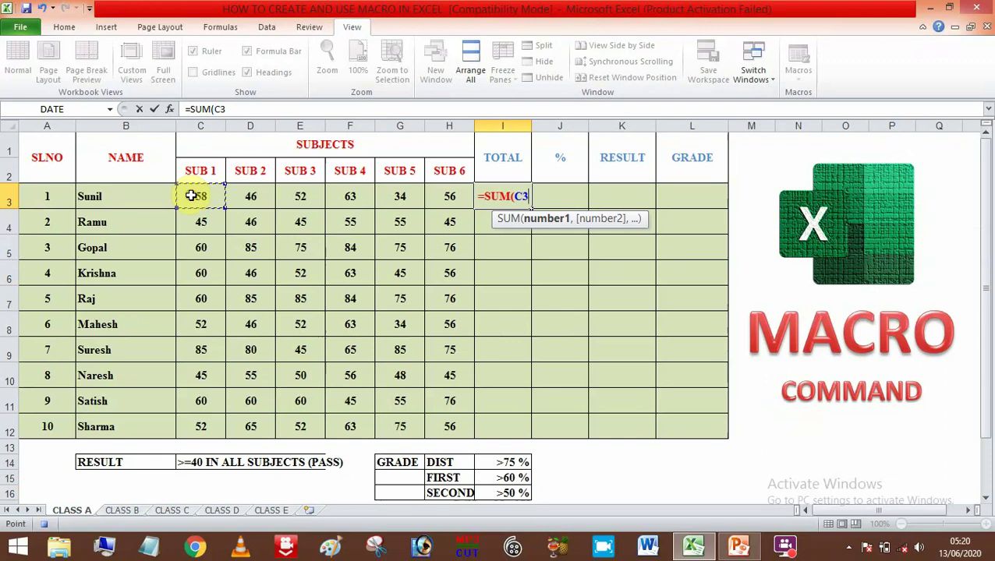
{"action": "left_click_drag", "start_coordinate": [191, 196], "coordinate": [442, 196]}
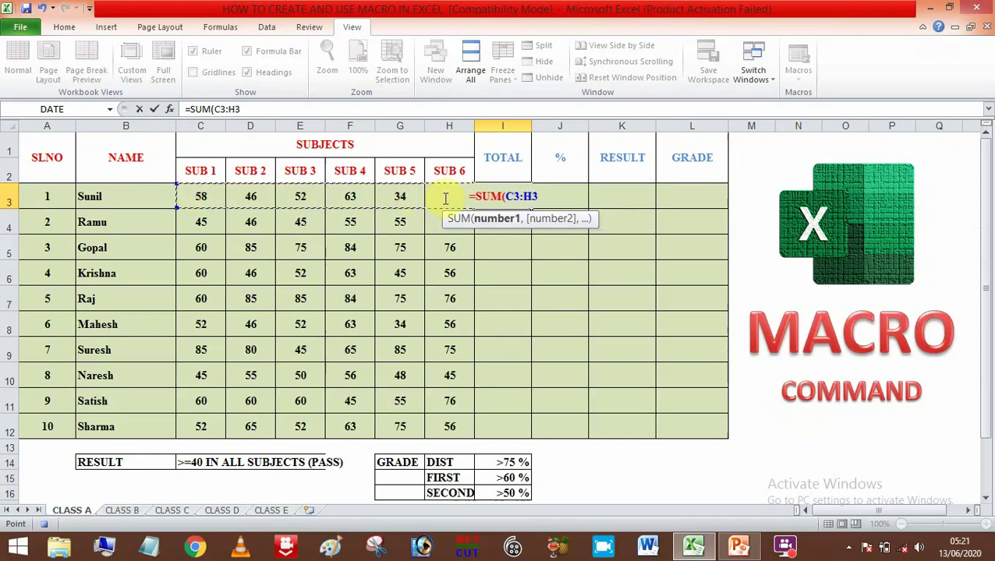
{"action": "type", "text": ")"}
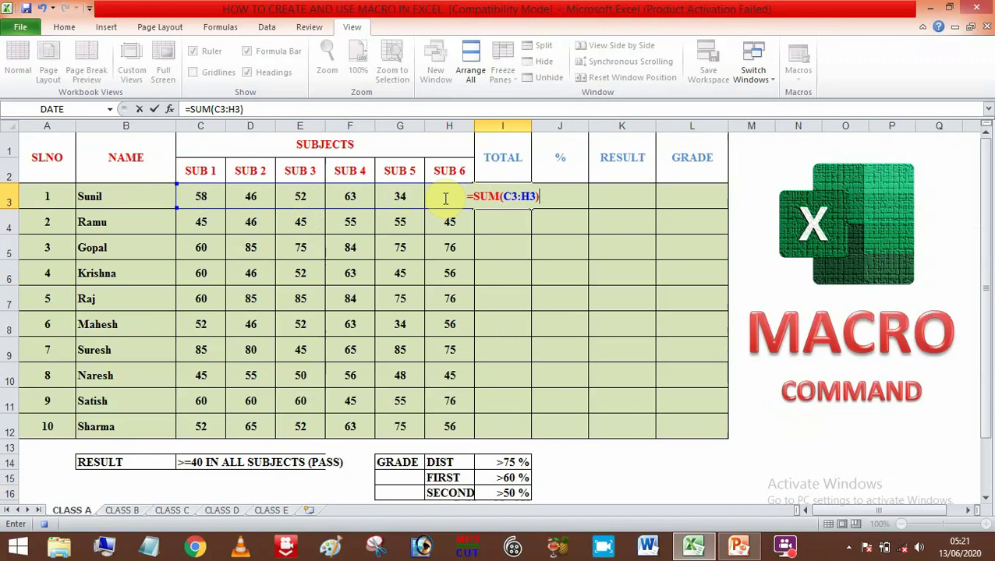
{"action": "key", "text": "Return"}
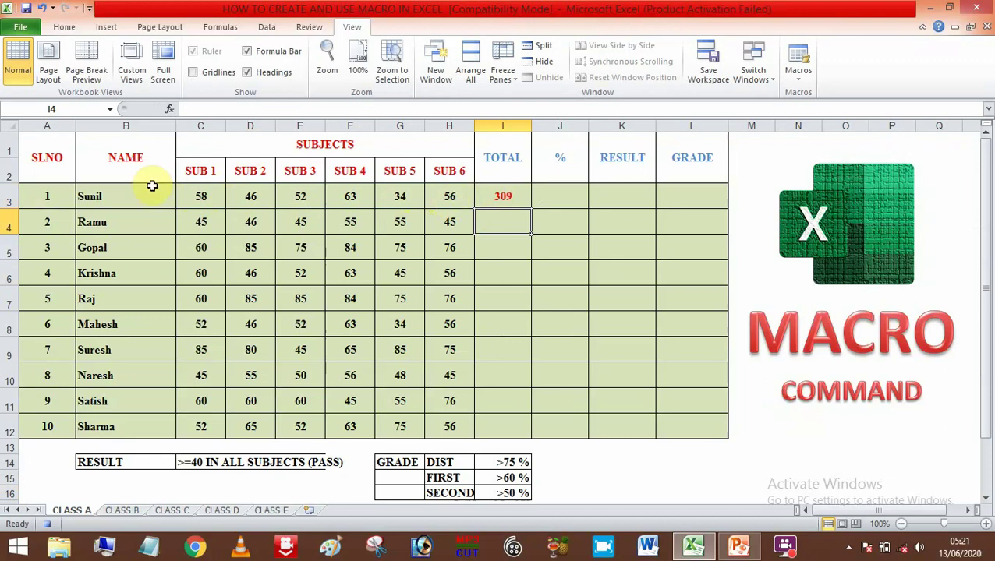
Step: Enter =I3/6 in cell J3 to calculate the first student's percentage
{"action": "left_click", "coordinate": [561, 197]}
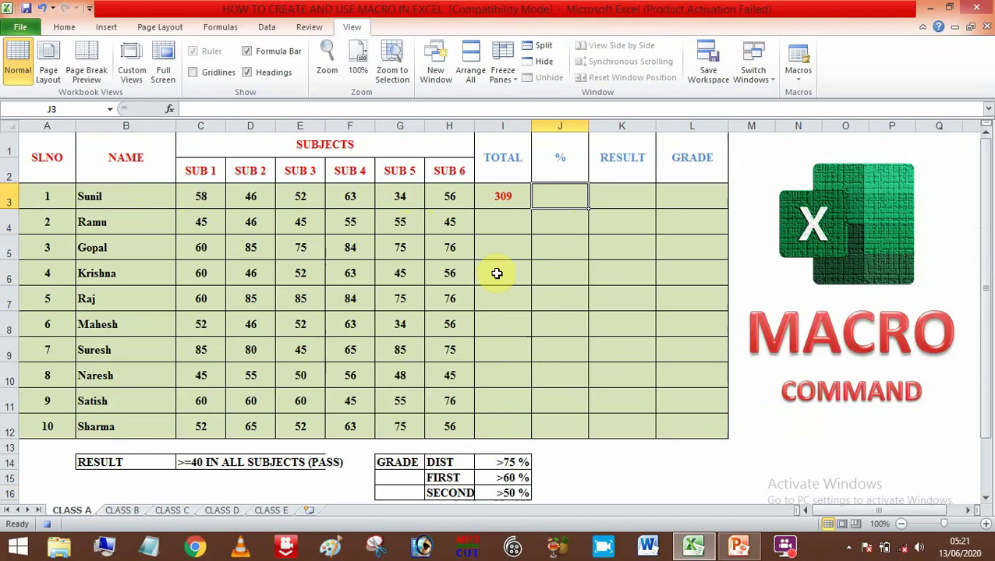
{"action": "type", "text": "="}
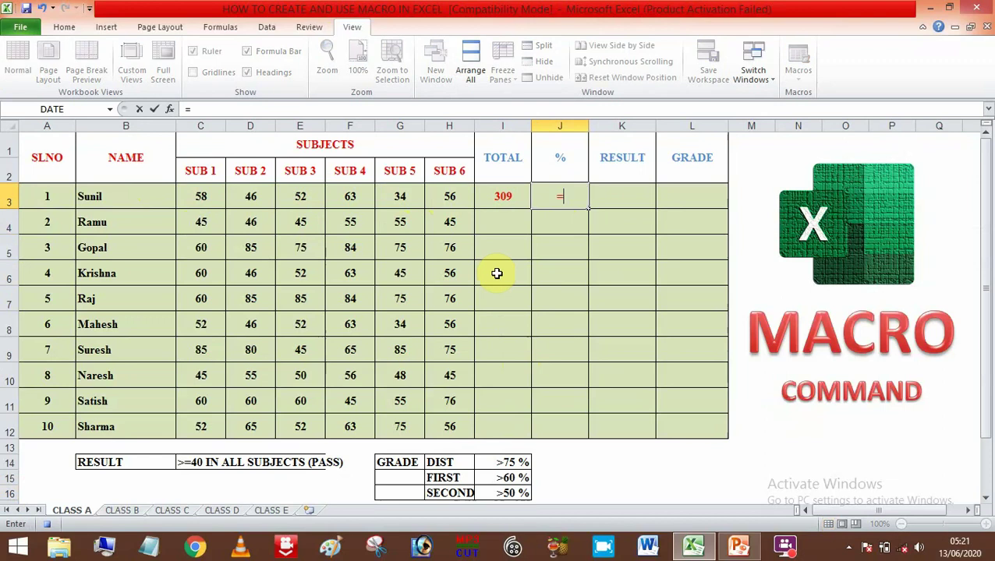
{"action": "left_click", "coordinate": [501, 197]}
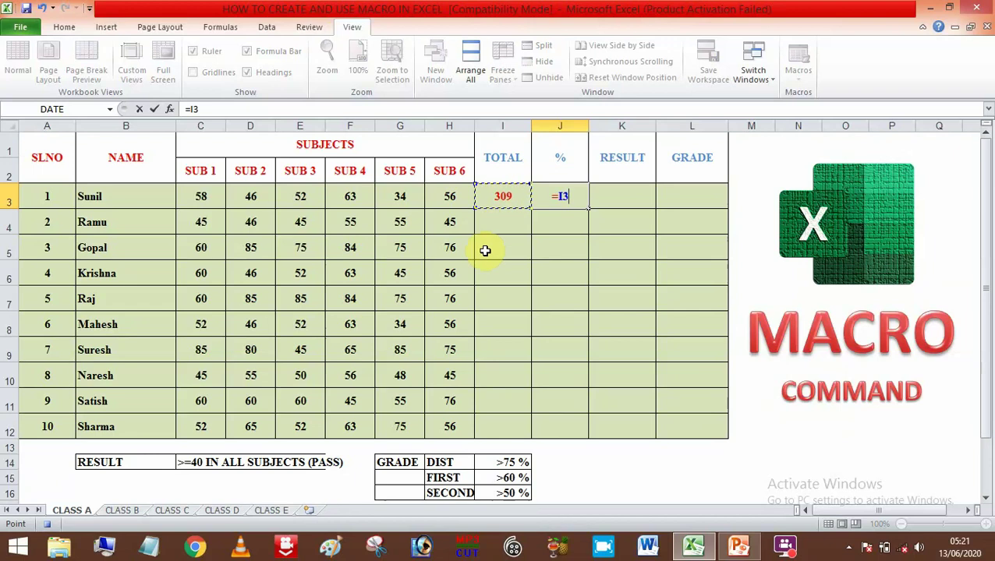
{"action": "type", "text": "/6"}
{"action": "key", "text": "Return"}
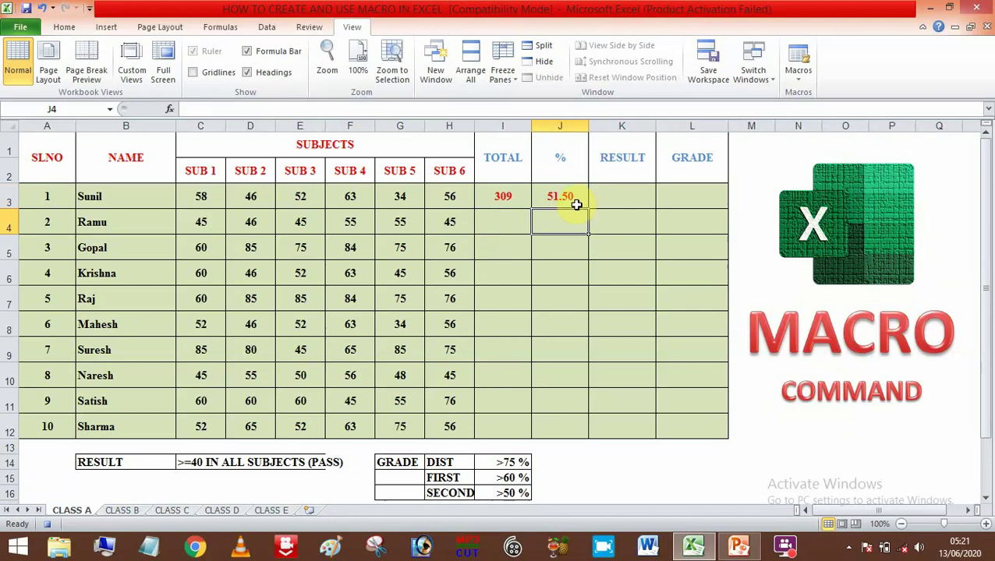
Step: Begin the first student's result formula in cell K3 with =IF(AND(C3>=40,D3>=40, to test the first two subjects
{"action": "left_click", "coordinate": [620, 191]}
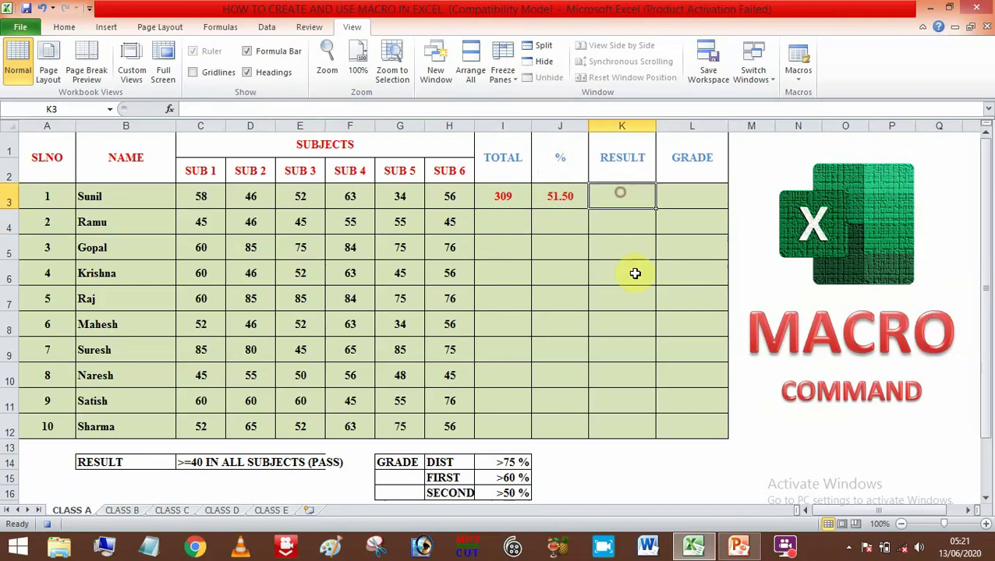
{"action": "left_click", "coordinate": [969, 510]}
{"action": "left_click", "coordinate": [970, 510]}
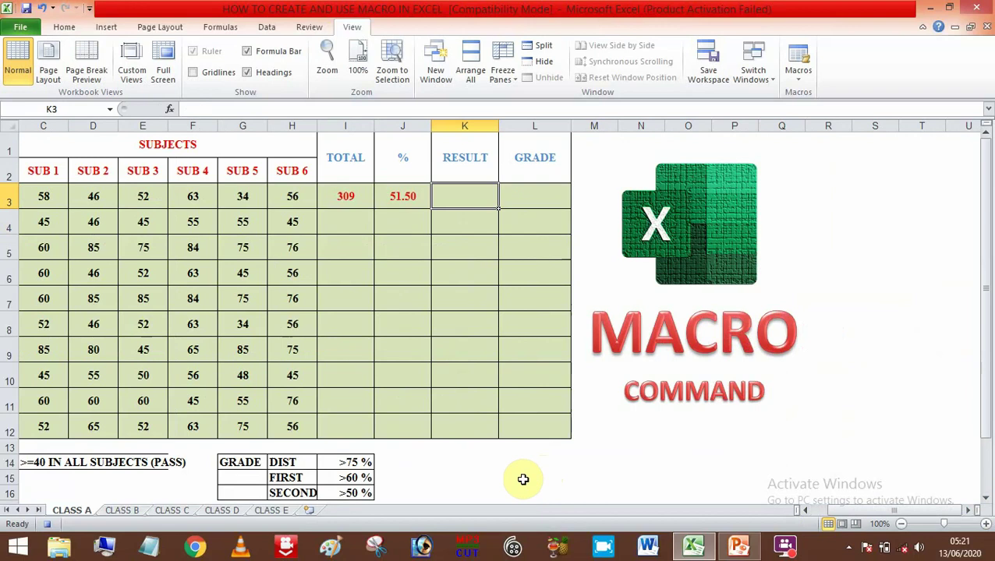
{"action": "type", "text": "="}
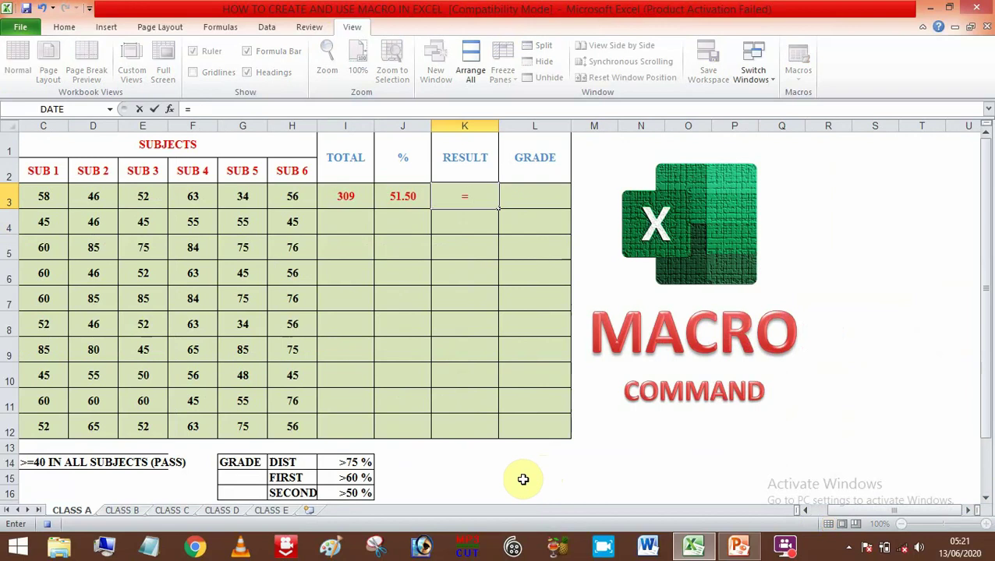
{"action": "type", "text": "IF("}
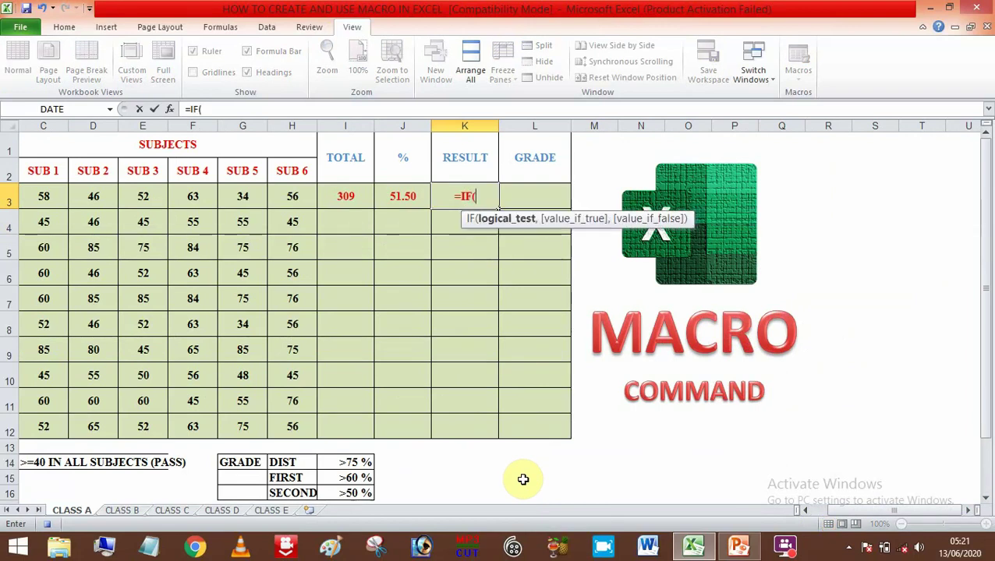
{"action": "type", "text": "AND"}
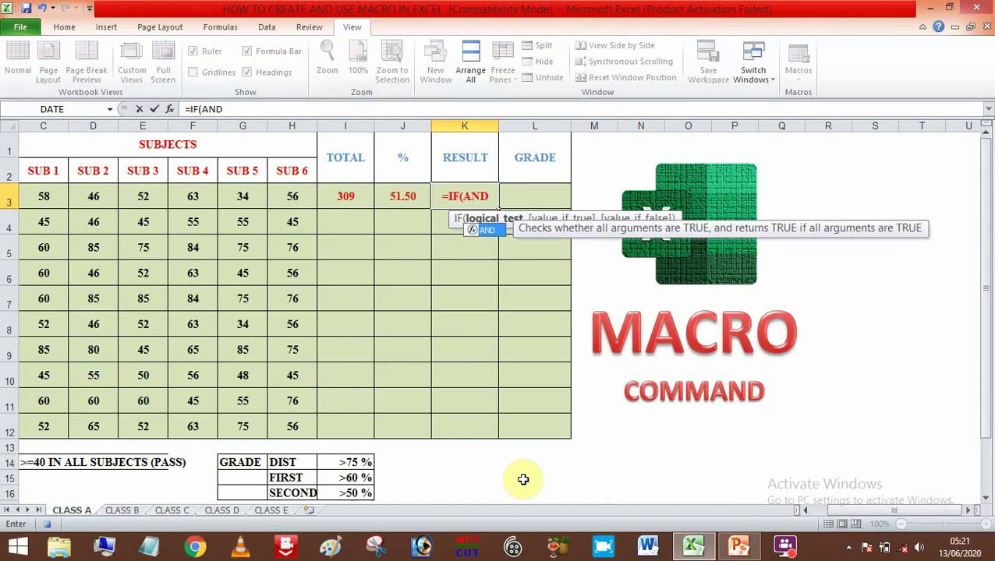
{"action": "type", "text": "("}
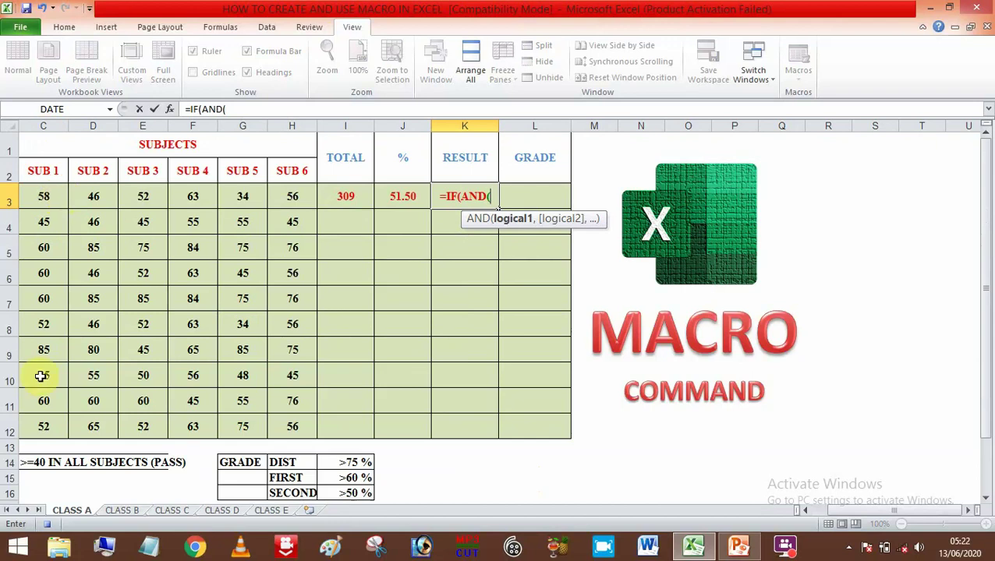
{"action": "type", "text": "C3"}
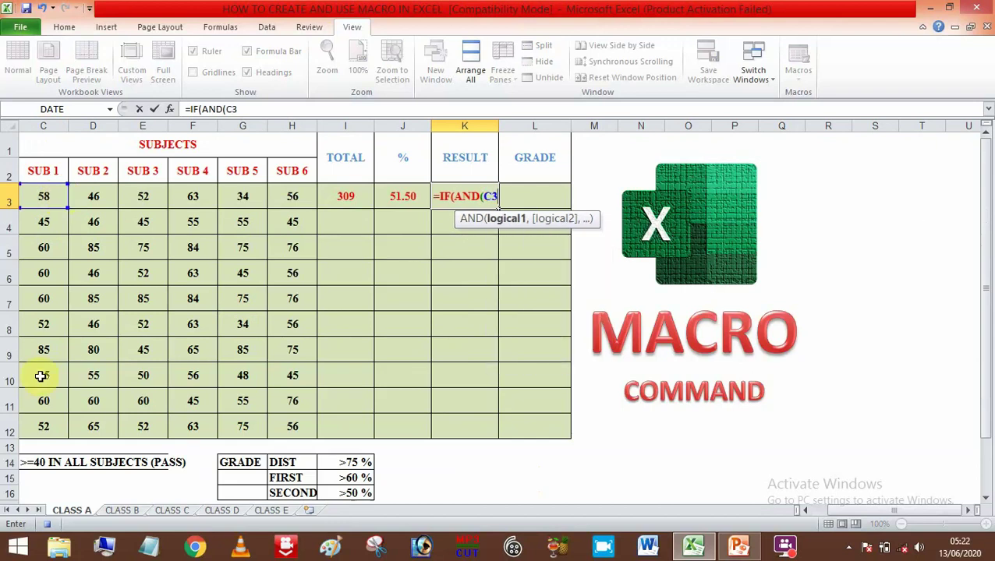
{"action": "type", "text": ">="}
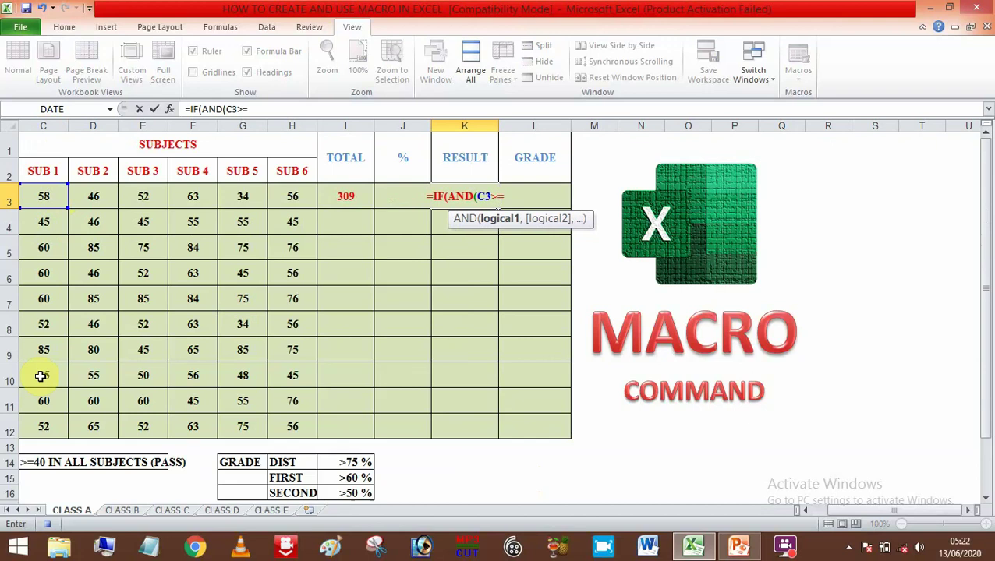
{"action": "type", "text": "40,"}
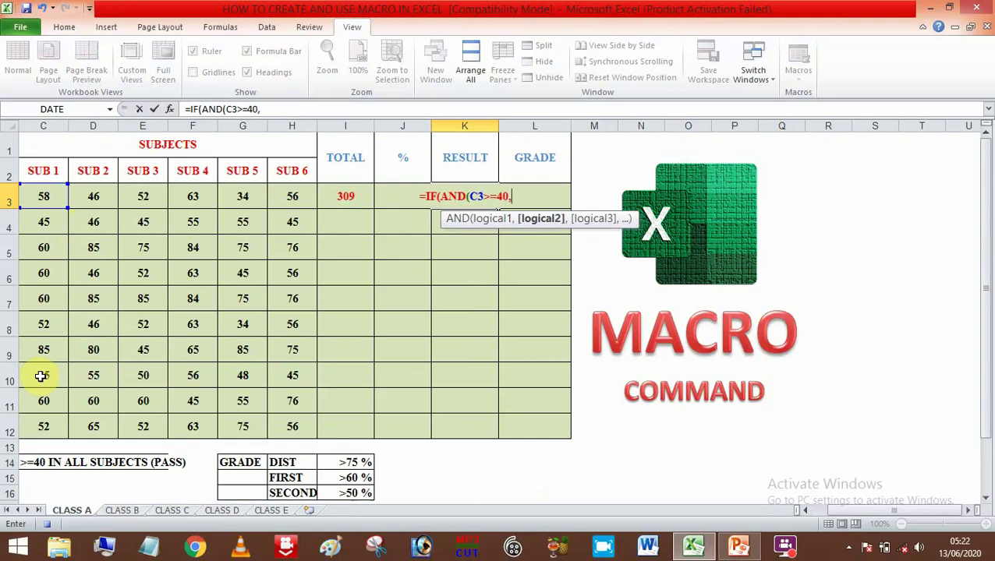
{"action": "type", "text": "D3>="}
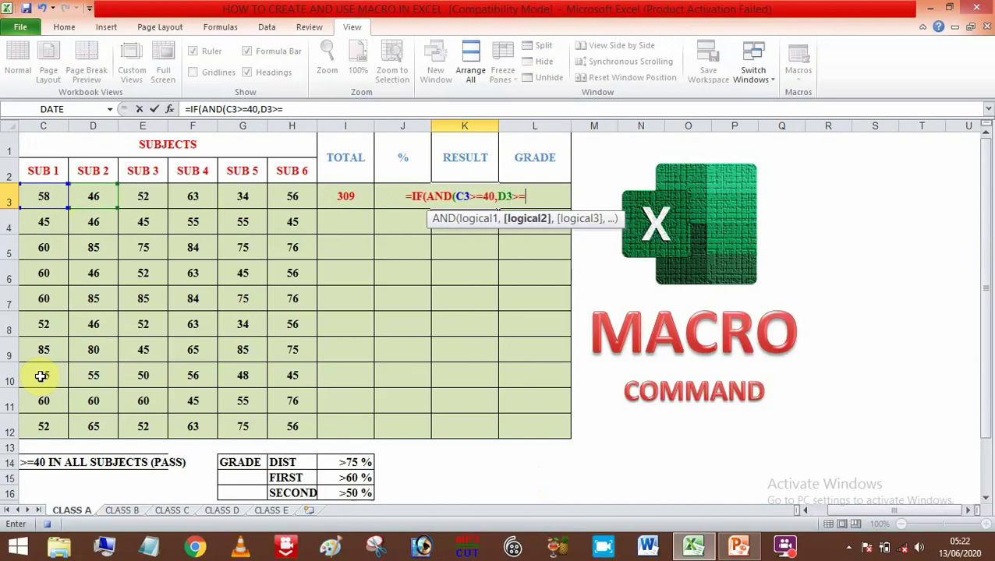
{"action": "type", "text": "40,"}
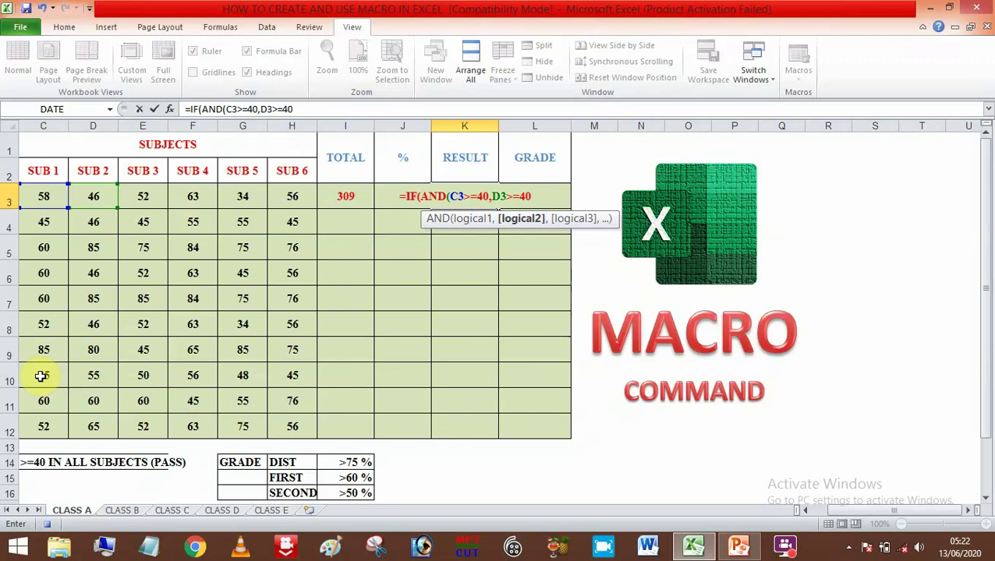
Step: Extend the AND test in K3 with E3>=40,F3>=40,G3>=40,H3>=40 to cover the remaining four subjects
{"action": "type", "text": "E3"}
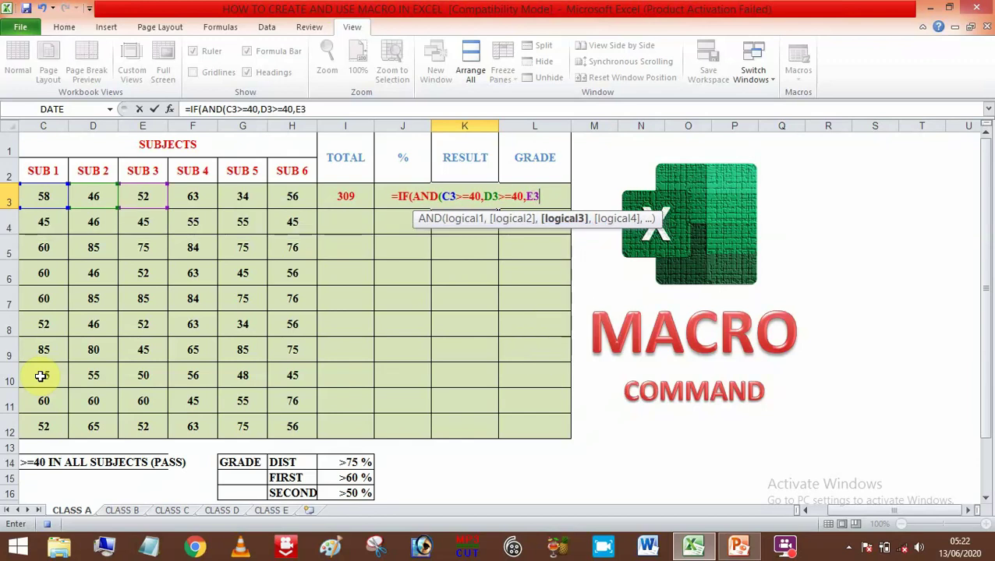
{"action": "type", "text": ">="}
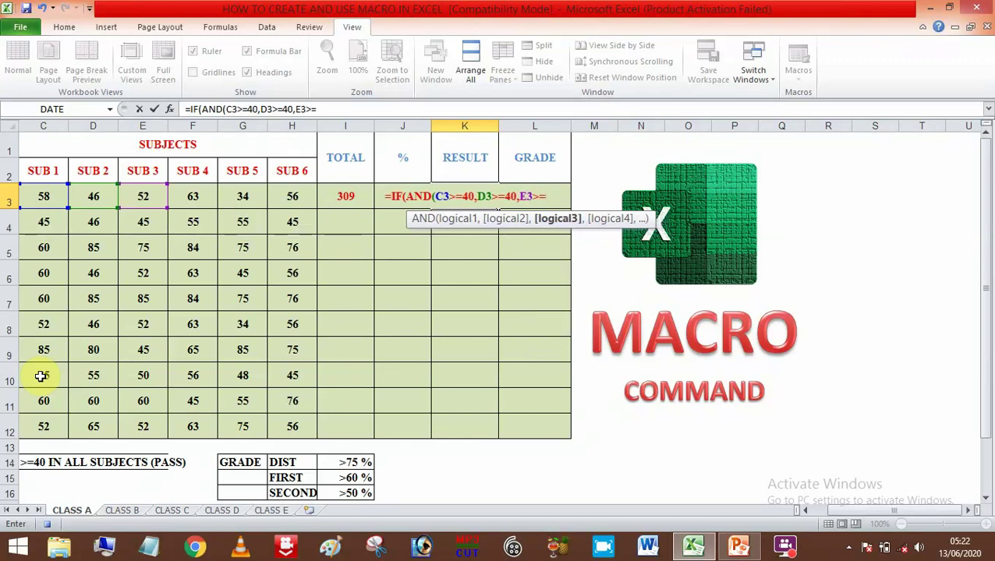
{"action": "type", "text": "40,"}
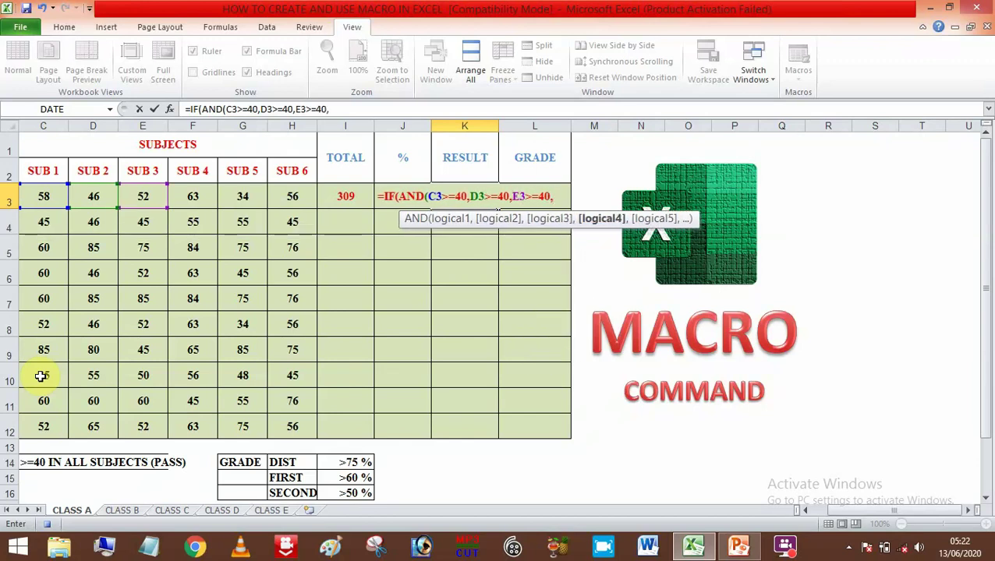
{"action": "type", "text": "F3>="}
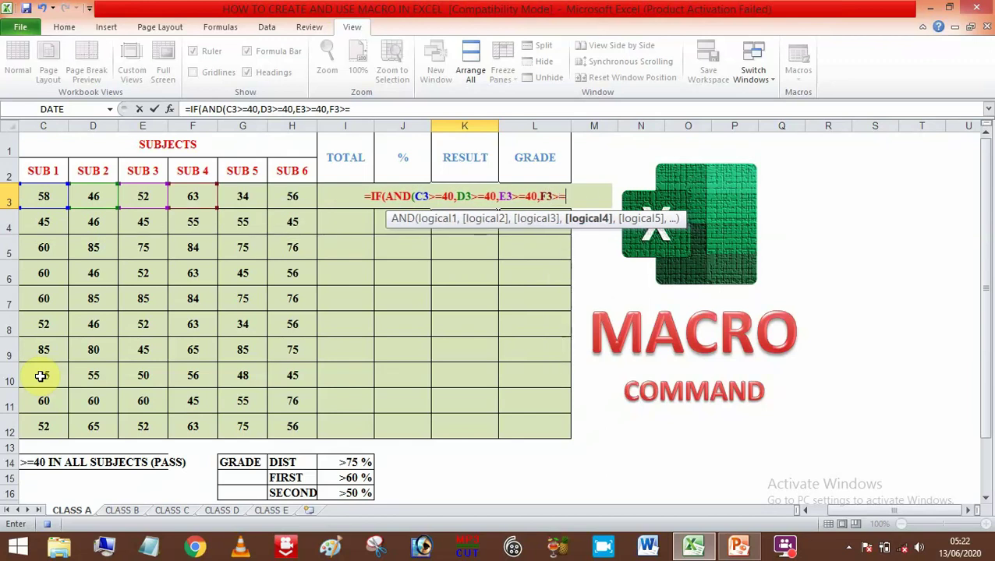
{"action": "type", "text": "40,"}
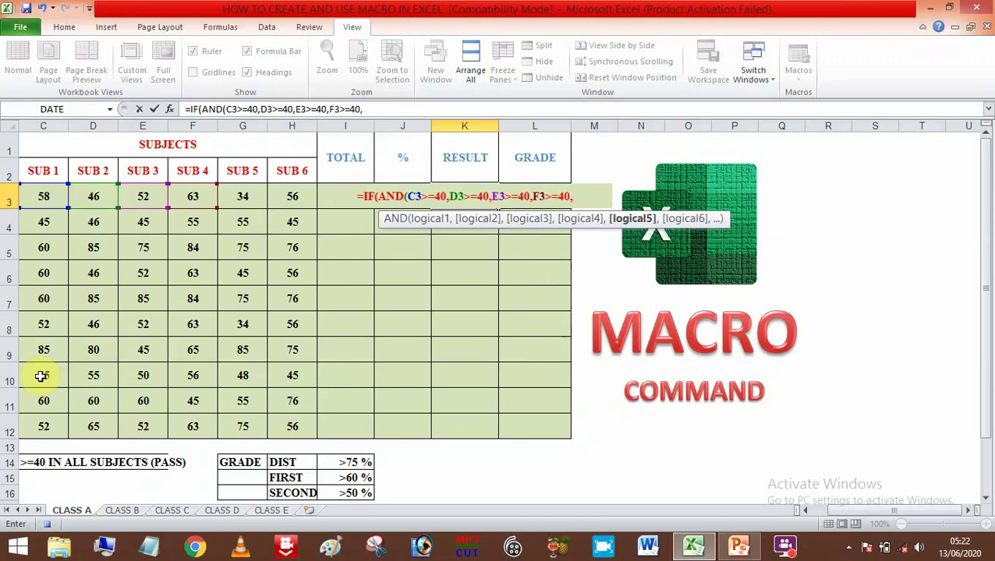
{"action": "type", "text": "G3>="}
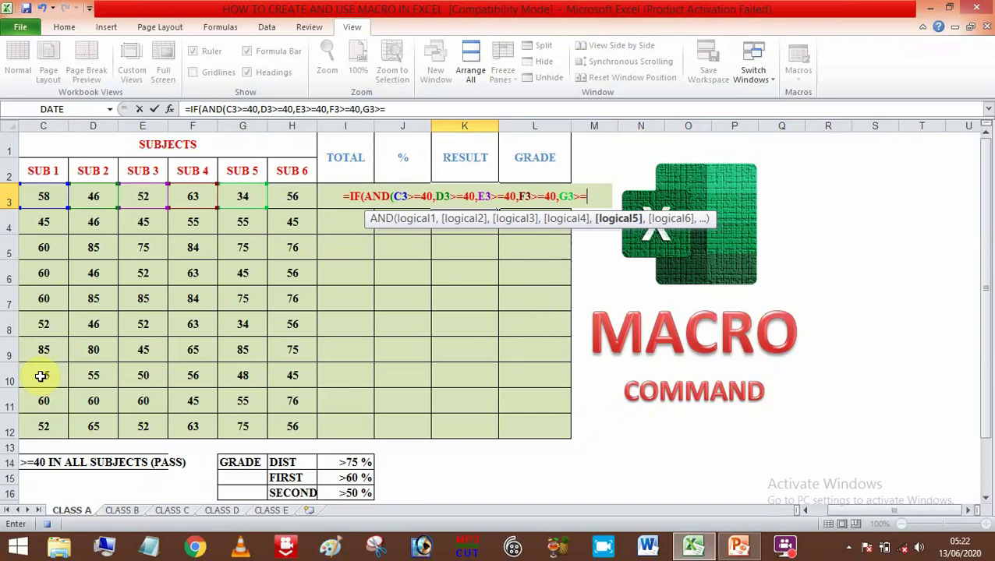
{"action": "type", "text": "40,"}
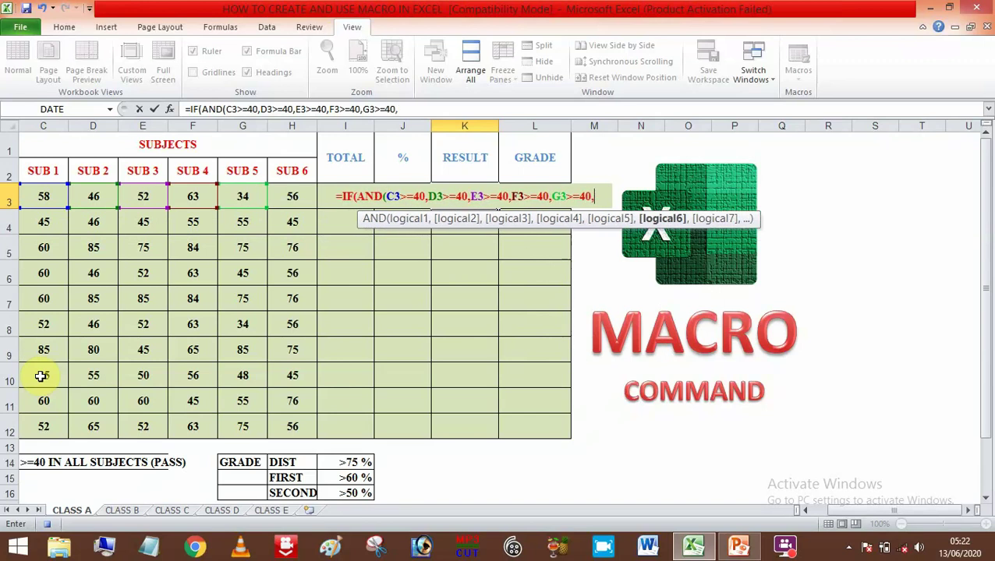
{"action": "type", "text": "H"}
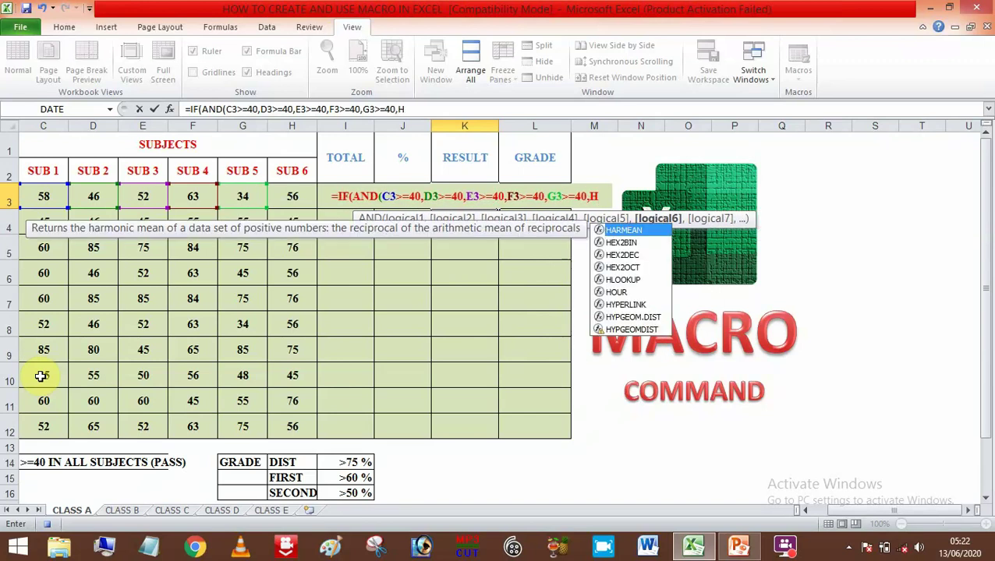
{"action": "type", "text": "3>="}
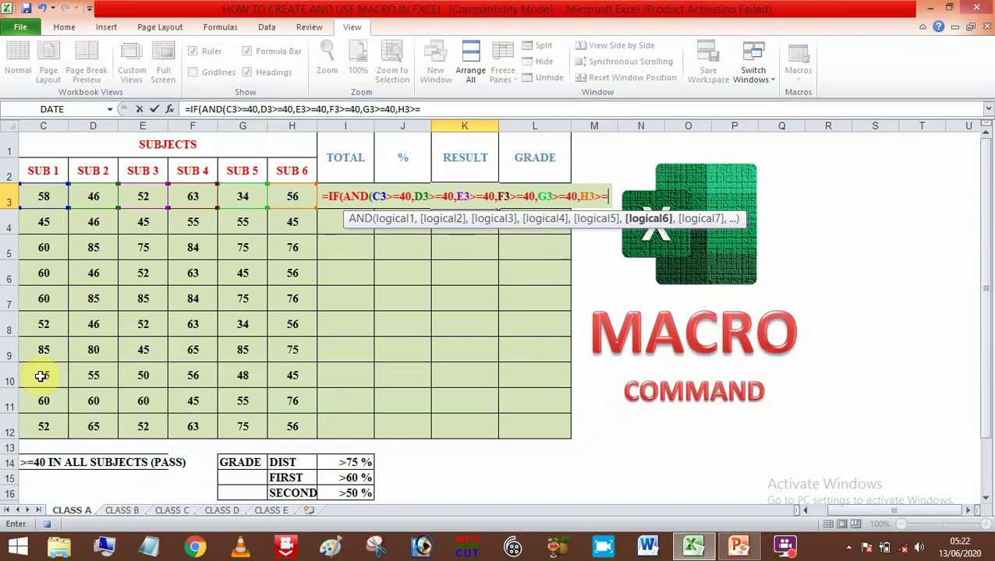
{"action": "type", "text": "40"}
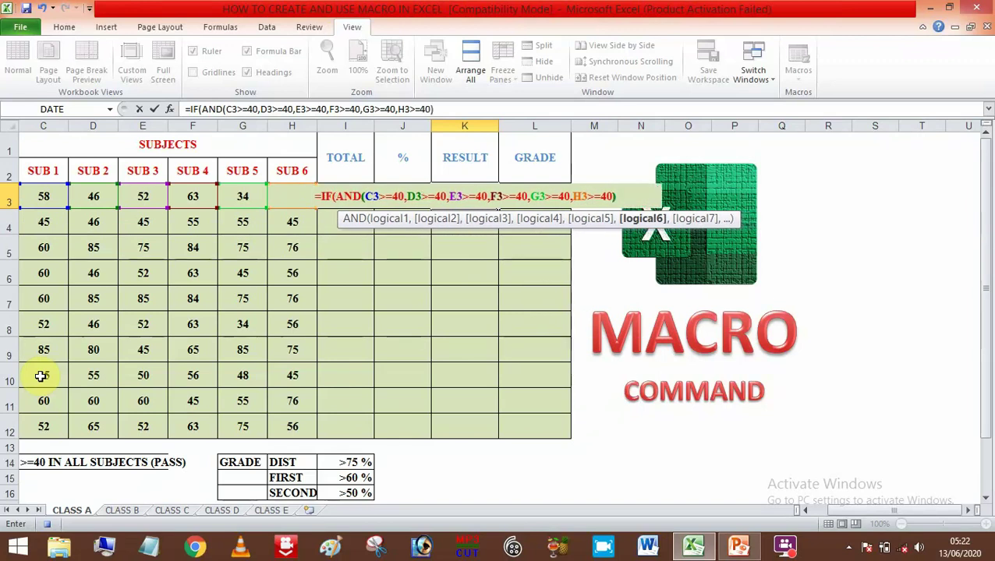
Step: Close the AND test in K3, return "PASS" if true and "FAIL" if false, and enter the formula
{"action": "type", "text": "),"}
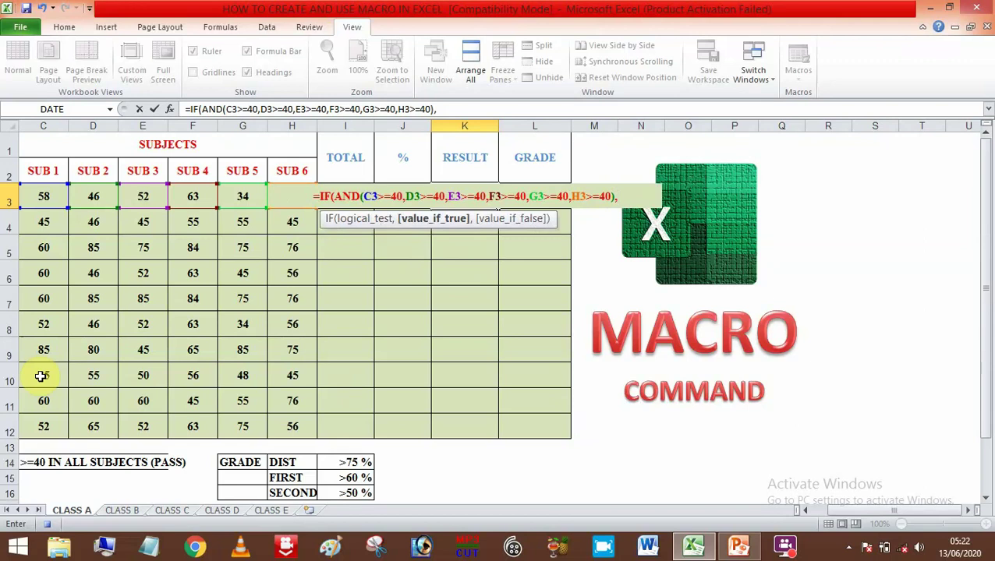
{"action": "type", "text": "\""}
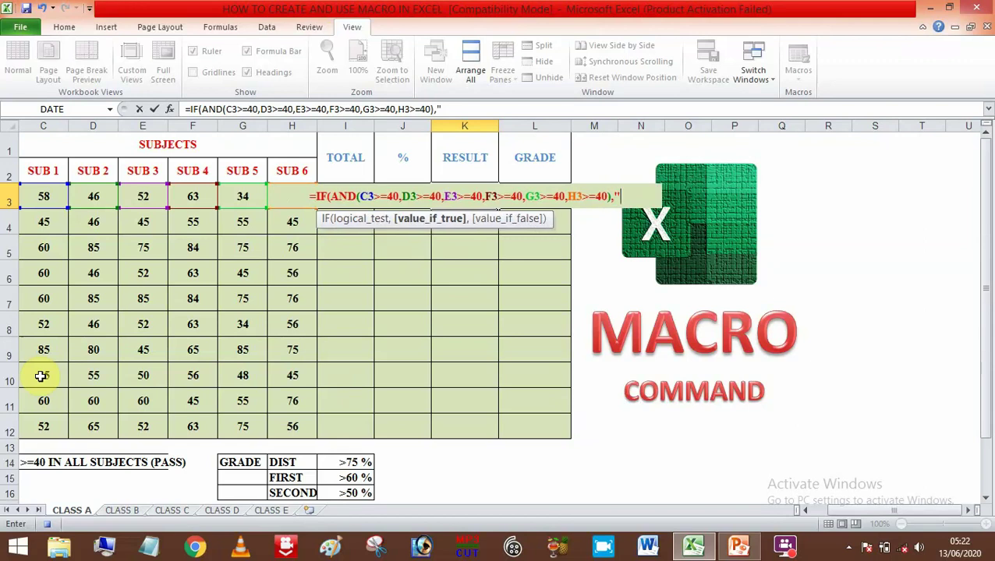
{"action": "type", "text": "PAS"}
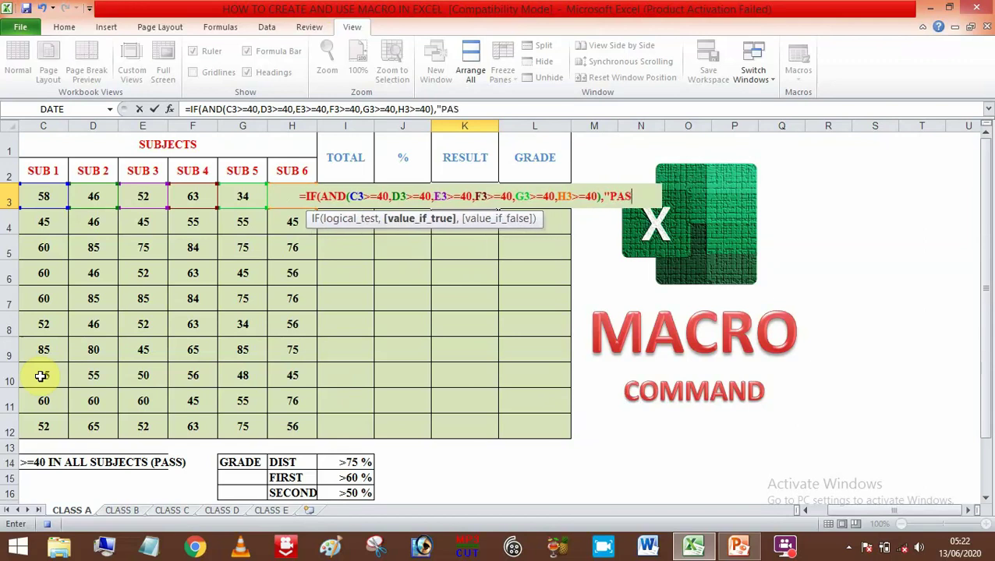
{"action": "type", "text": "S\","}
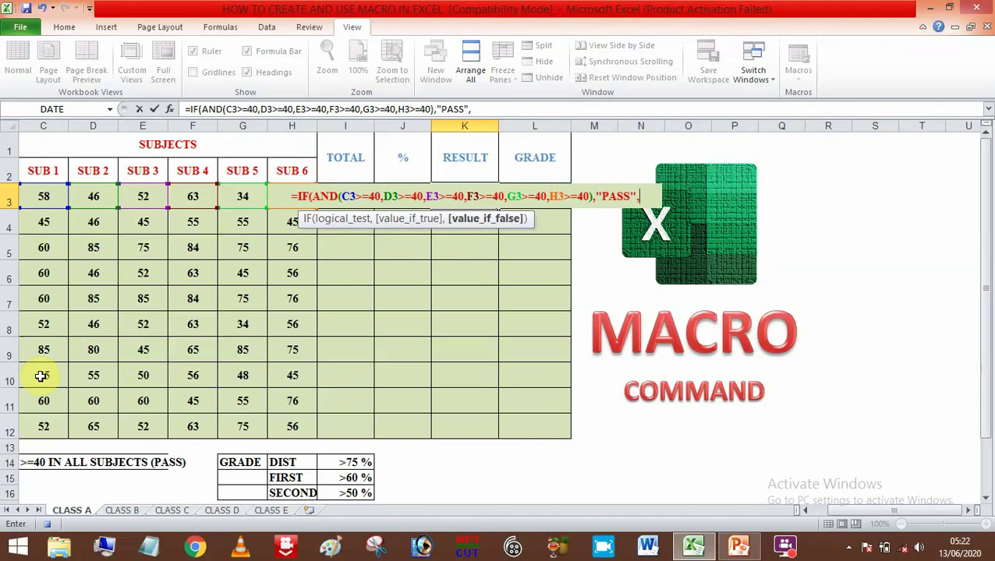
{"action": "type", "text": "\"FAIL"}
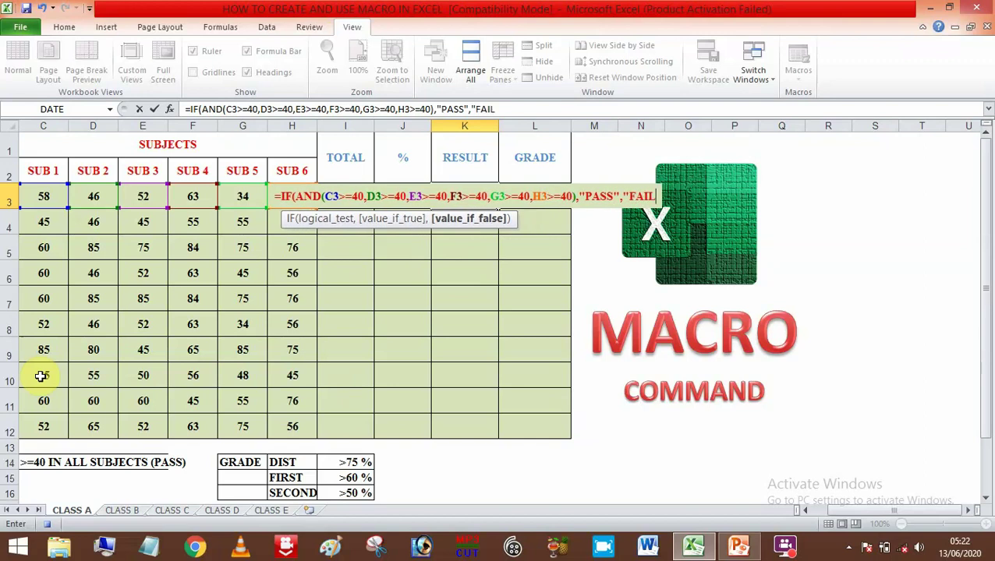
{"action": "type", "text": "\")"}
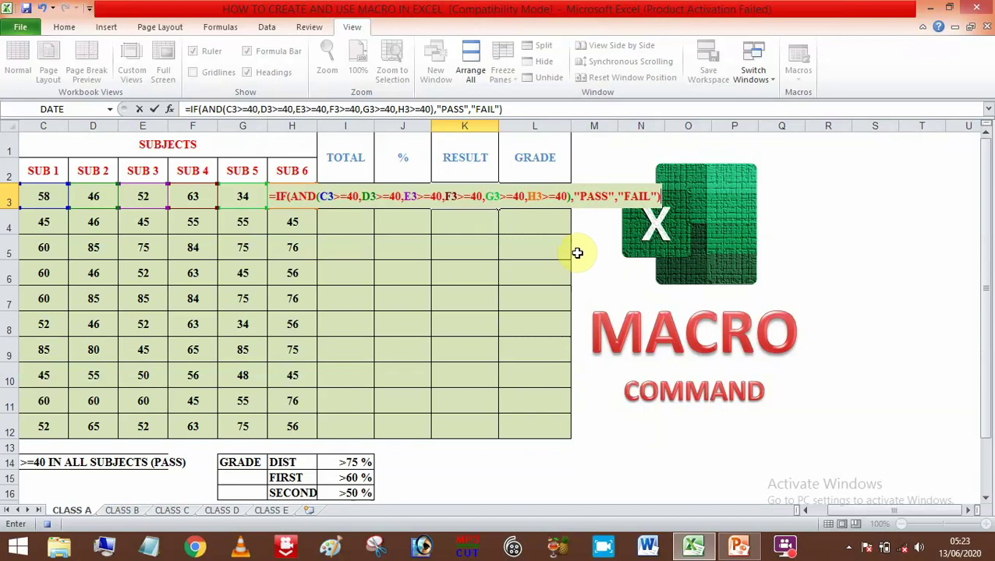
{"action": "key", "text": "Return"}
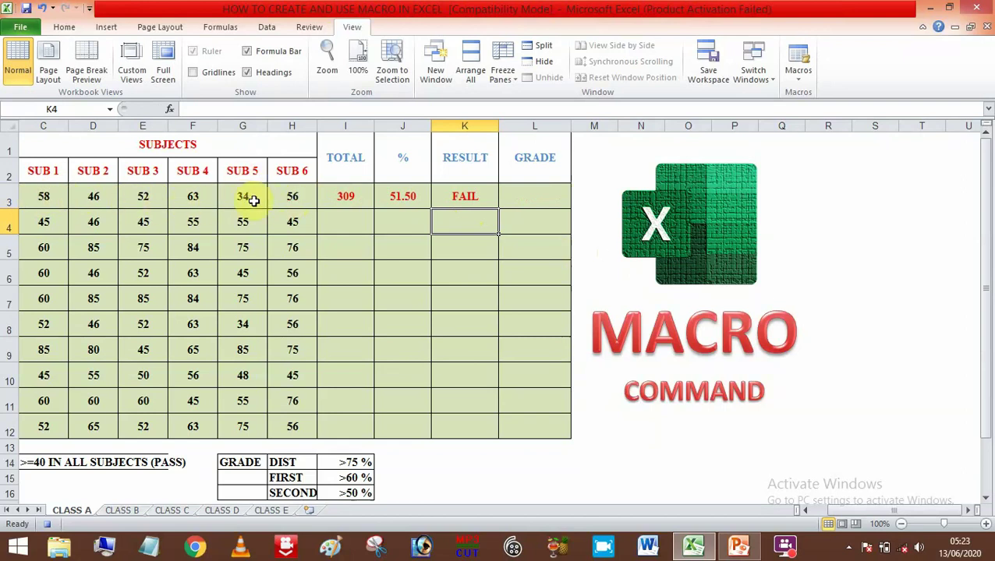
Step: Begin the first student's grade formula in cell L3 with =IF(
{"action": "left_click", "coordinate": [513, 194]}
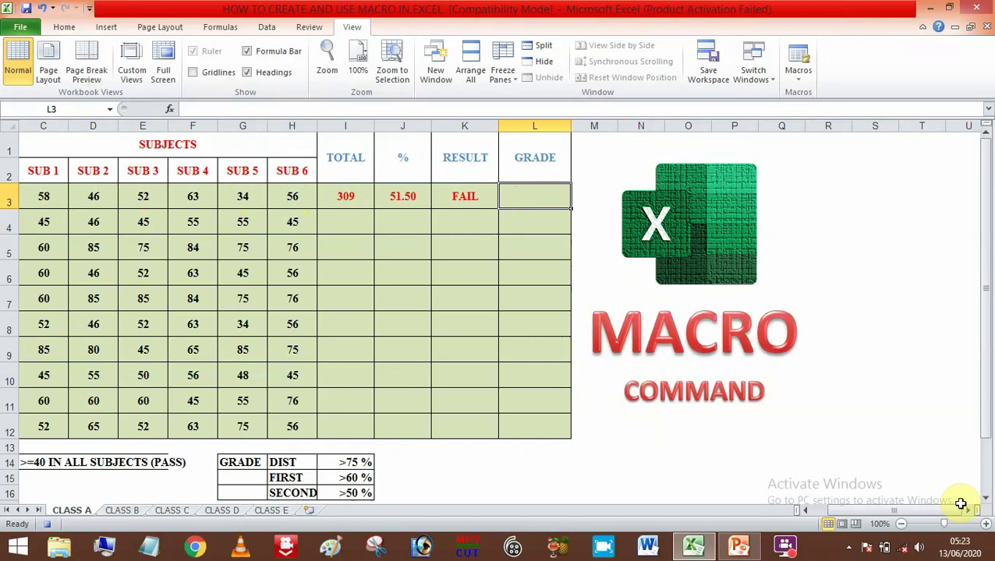
{"action": "left_click", "coordinate": [968, 512]}
{"action": "left_click", "coordinate": [969, 511]}
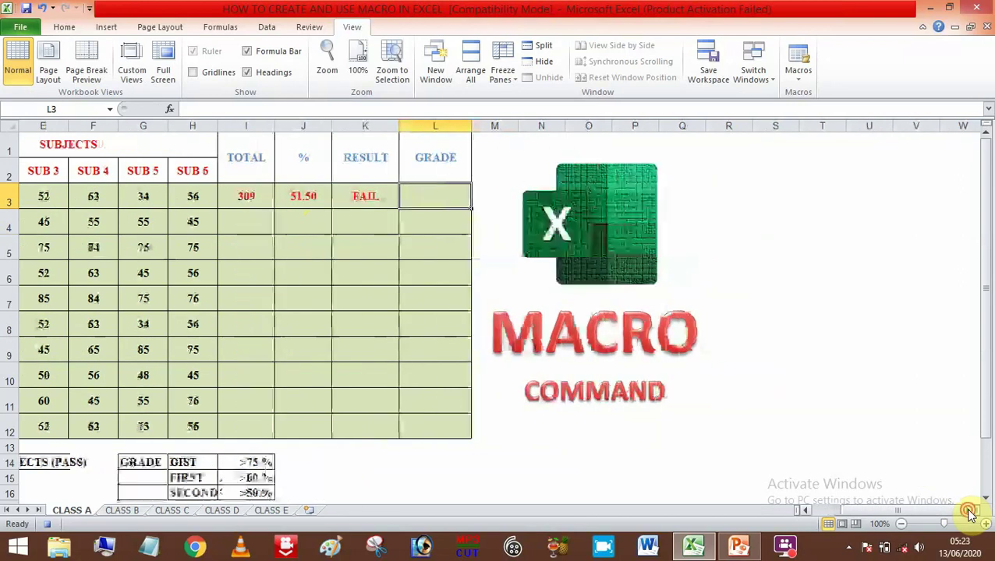
{"action": "left_click", "coordinate": [969, 512]}
{"action": "left_click", "coordinate": [969, 512]}
{"action": "left_click", "coordinate": [969, 512]}
{"action": "left_click", "coordinate": [969, 512]}
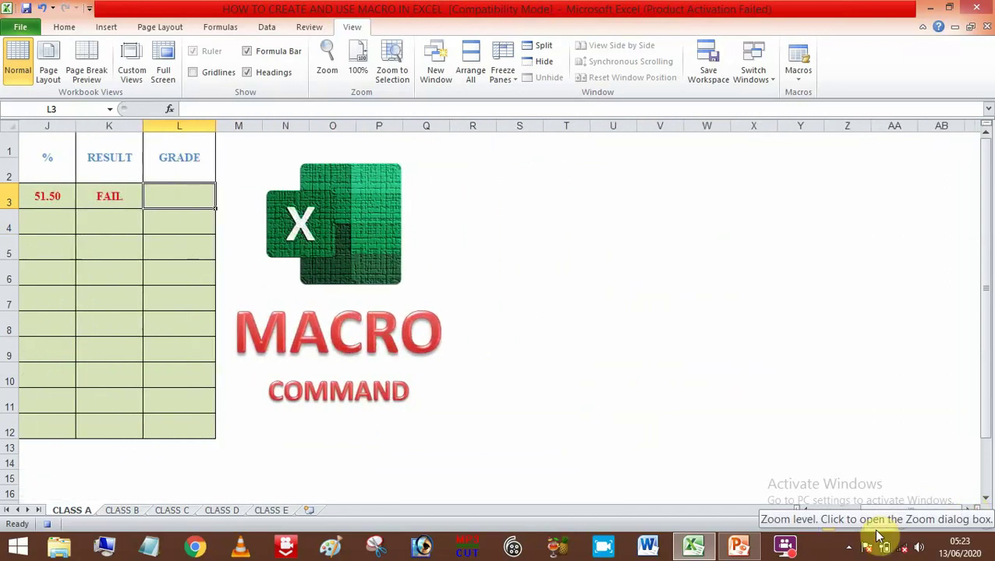
{"action": "type", "text": "=IF"}
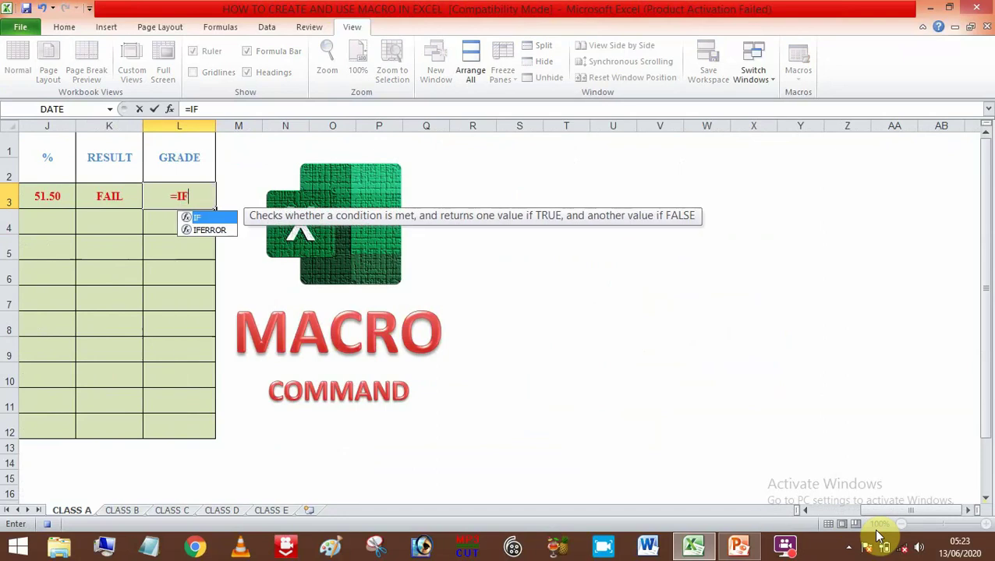
{"action": "type", "text": "("}
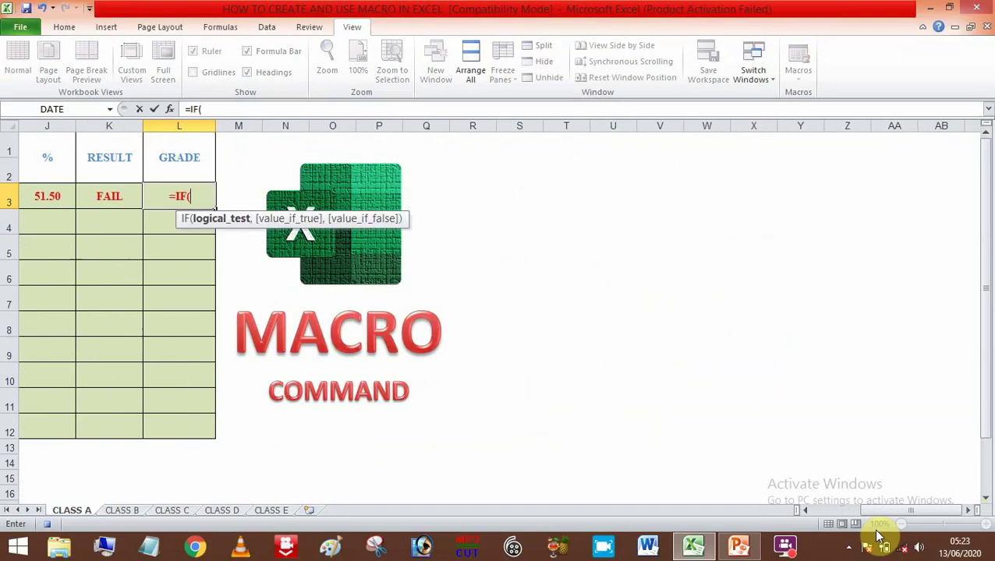